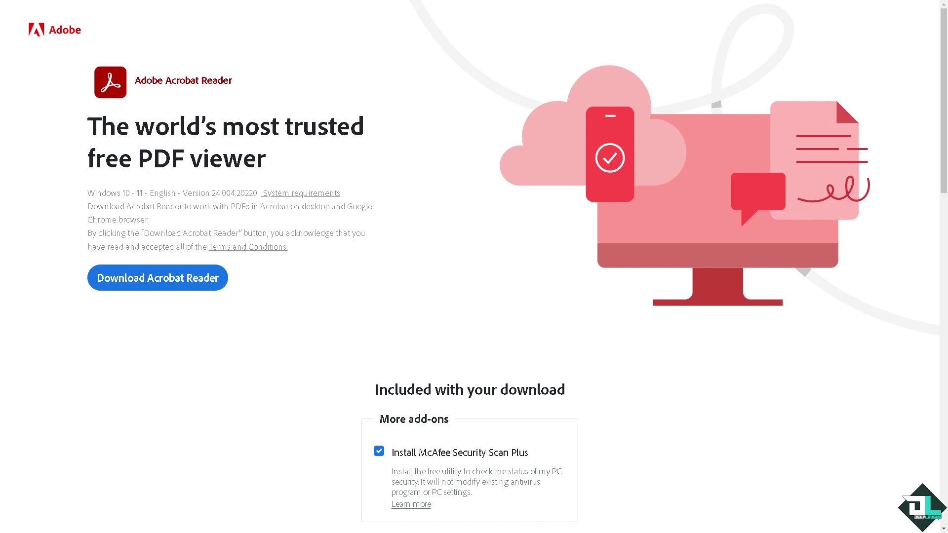
Go to the Adobe sign-in page from the business license offer, reveal all sign-in options, and choose to create an account.
scroll(474, 267, down, 20)
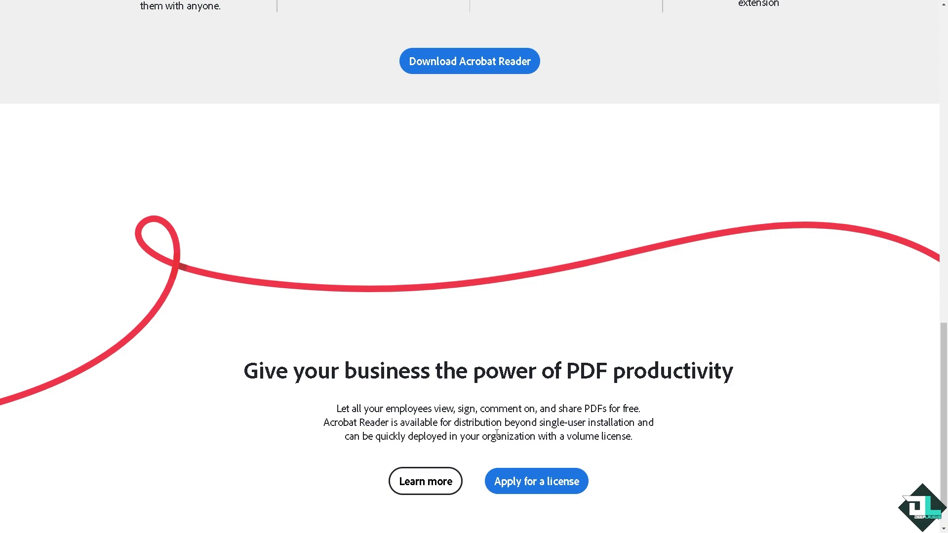
click(525, 482)
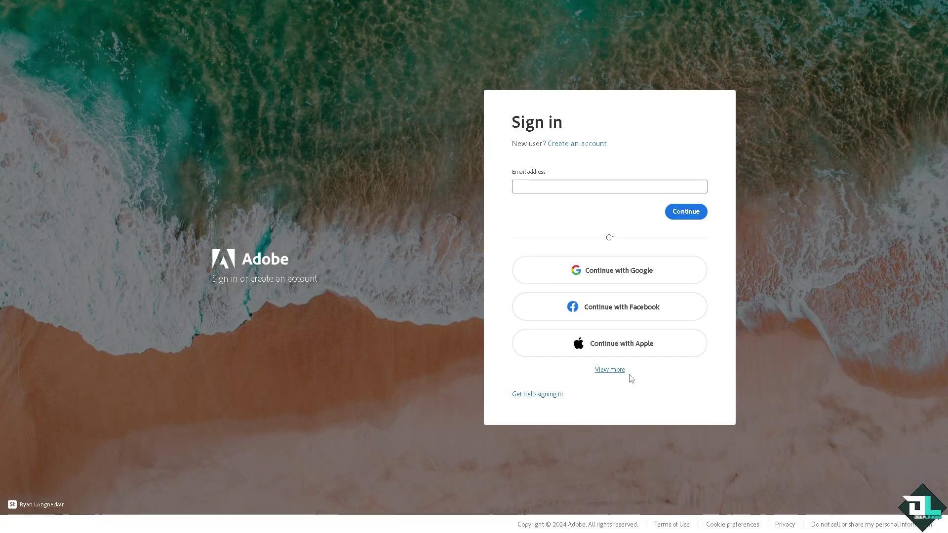
click(610, 372)
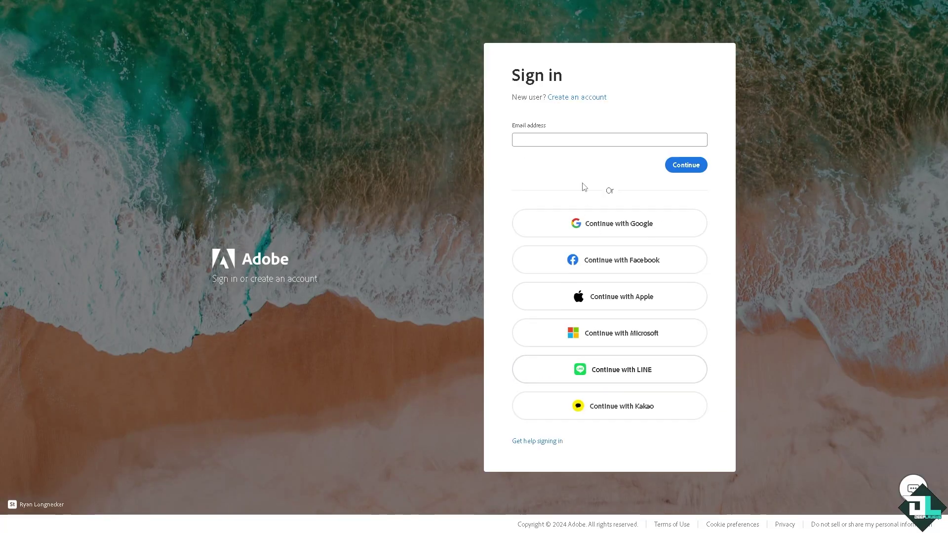
click(576, 98)
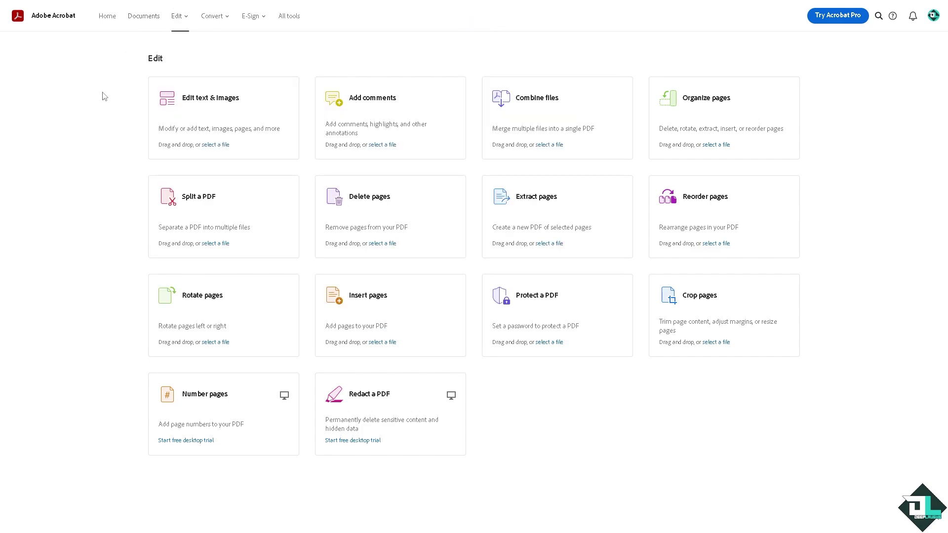
Open the how to edit on adobe acrobat PDF from the recent files for editing text and images.
click(177, 25)
mouse_move(188, 21)
click(190, 102)
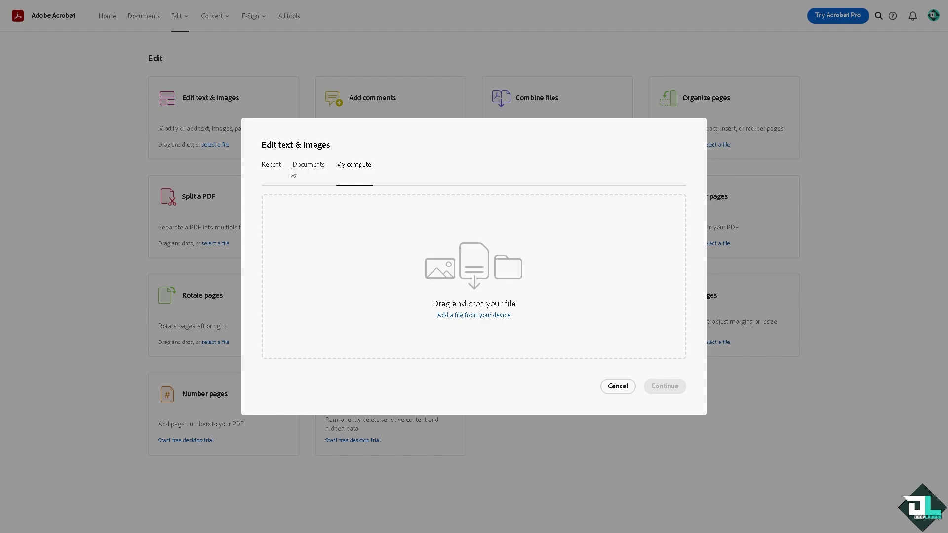
click(307, 168)
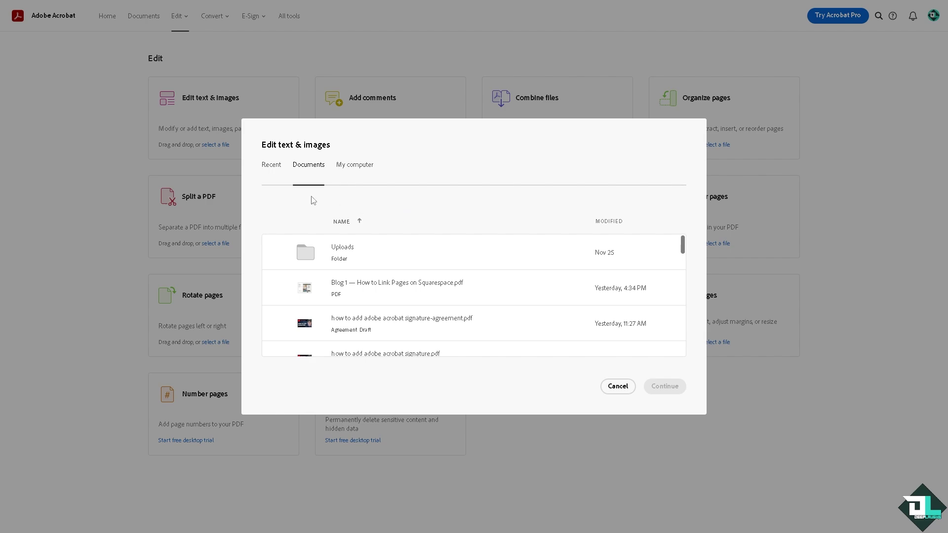
click(270, 167)
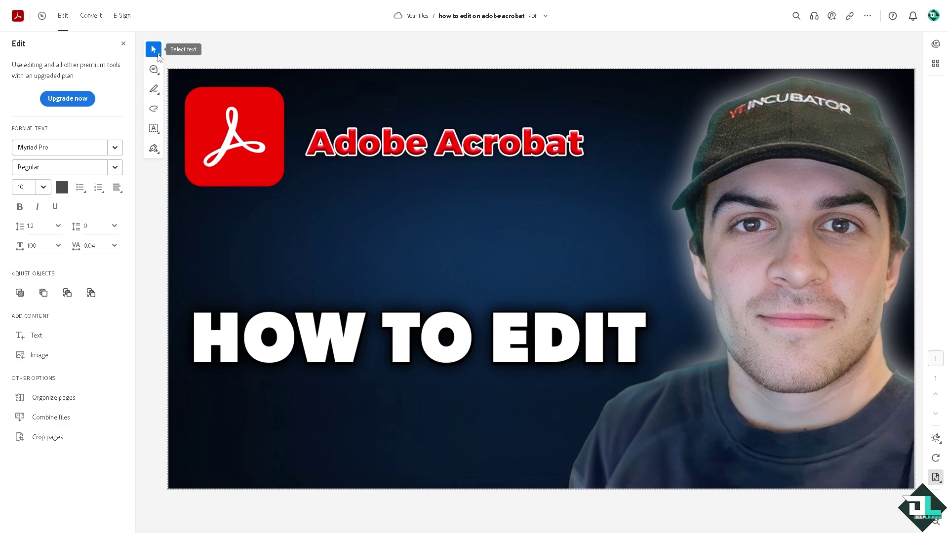
Try to use the Select and Highlight tools on the page.
click(158, 55)
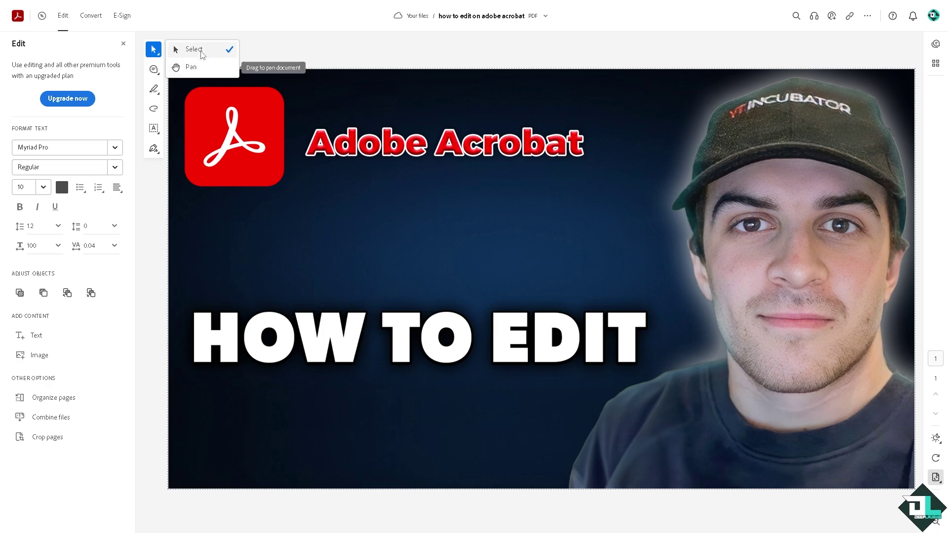
click(267, 86)
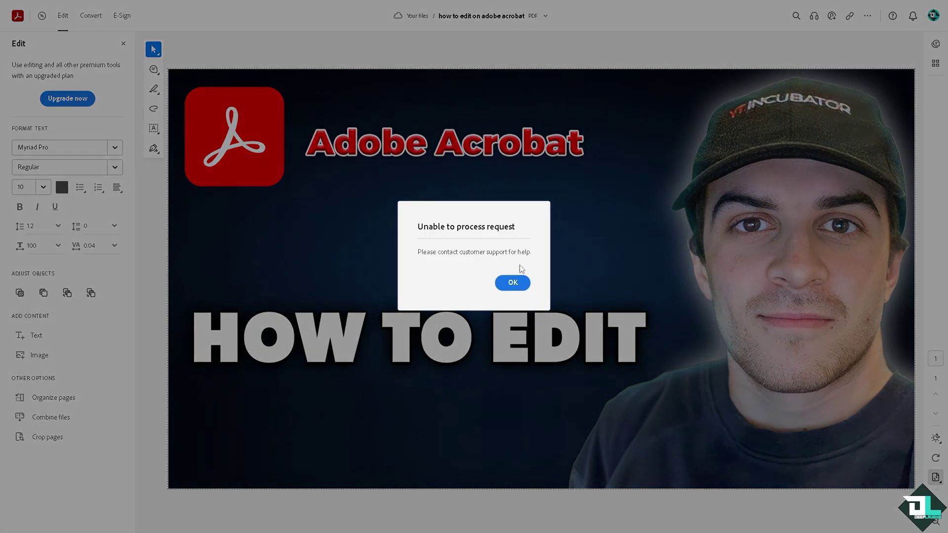
click(509, 282)
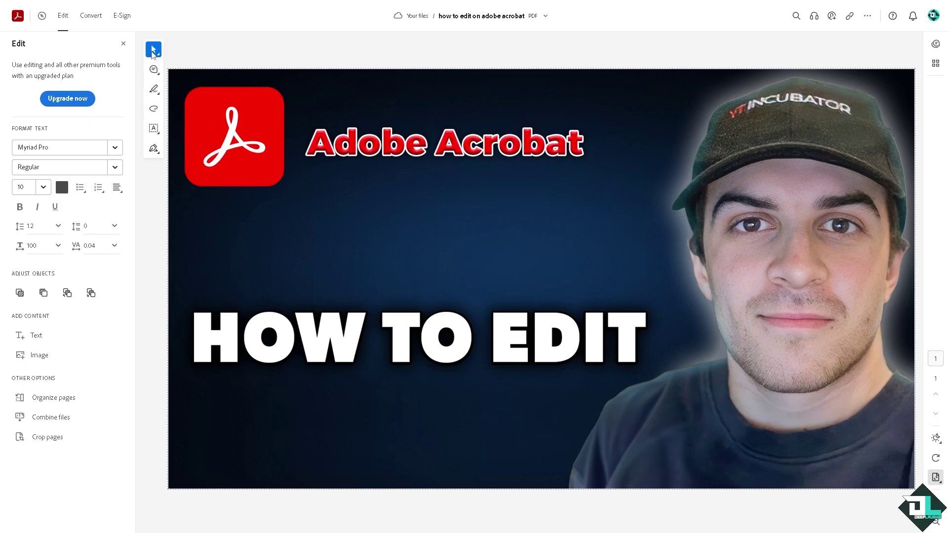
click(154, 49)
click(228, 46)
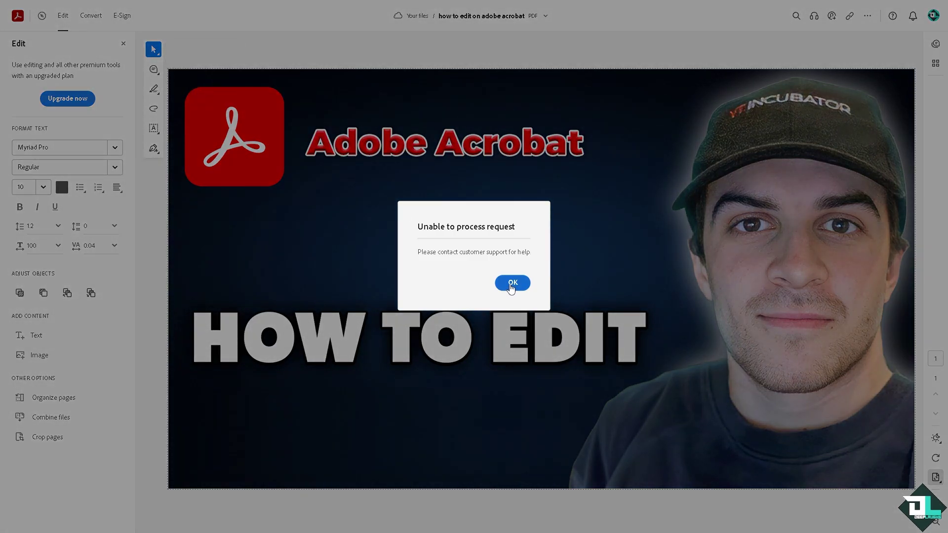
click(508, 282)
click(153, 92)
click(514, 283)
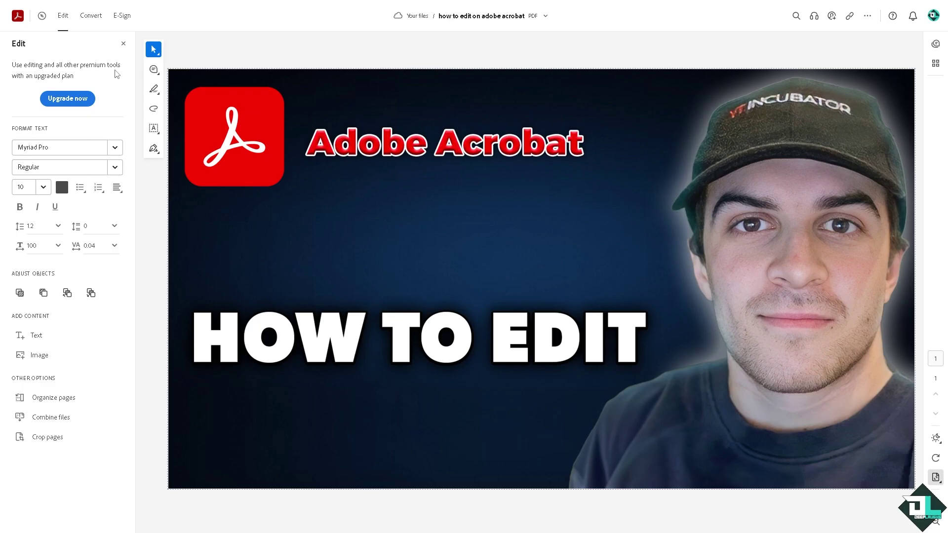
Place a comment below the Adobe Acrobat title and post it with the text "How to Edit on Adobe Acrobat".
click(154, 70)
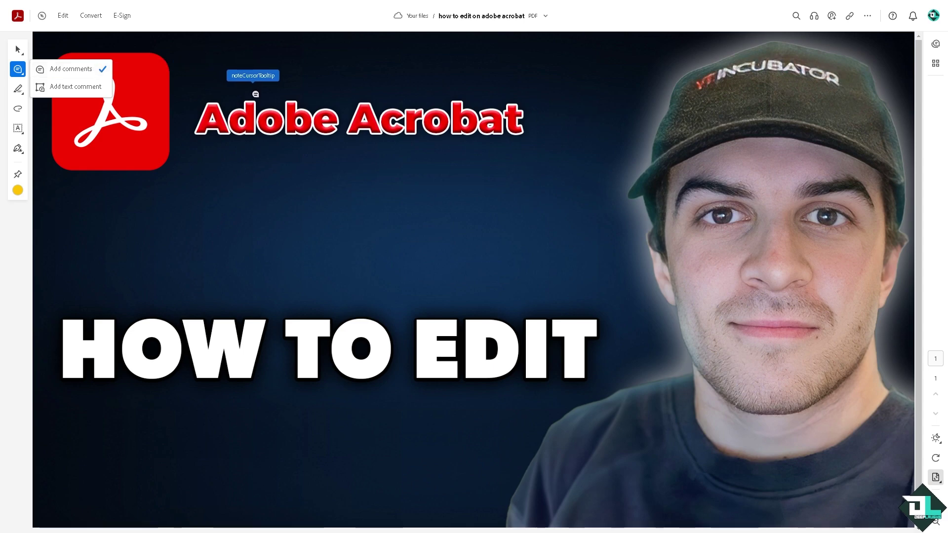
click(518, 179)
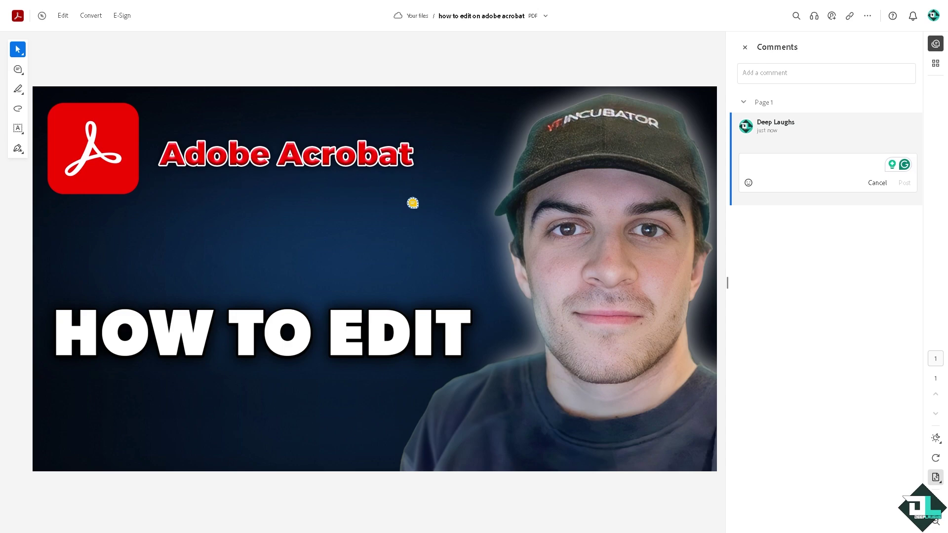
click(773, 167)
text(How to Edit on Adobe Acrobat)
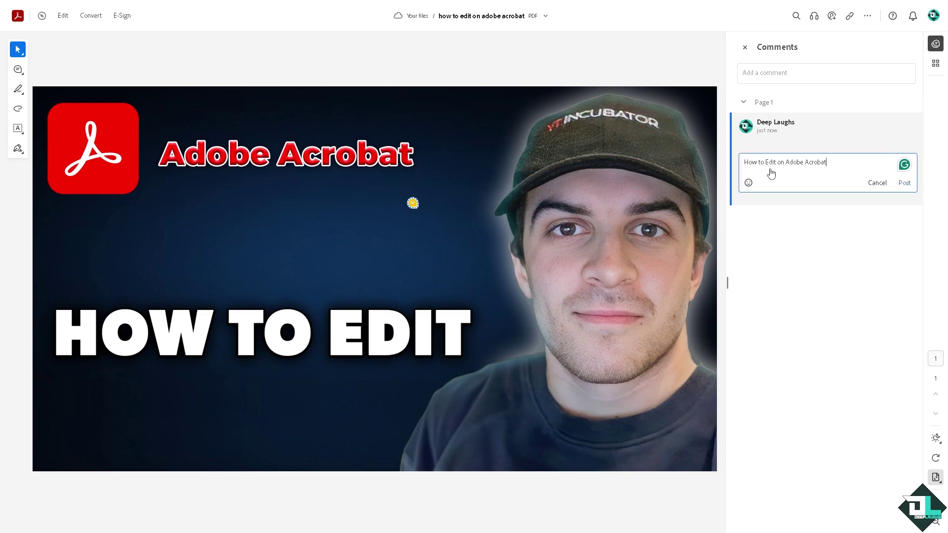
click(903, 183)
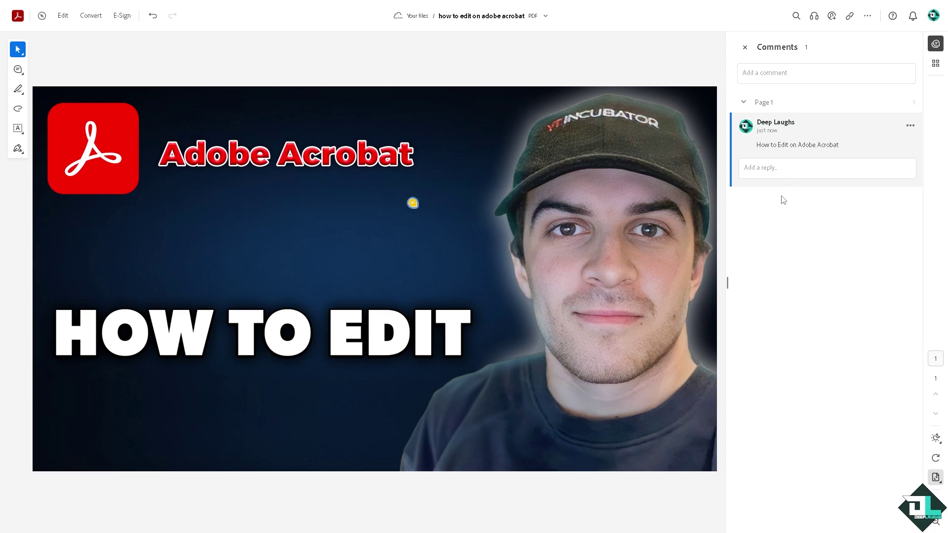
Add a text comment below the Acrobat logo reading "How to Edit on Adobe Acrobat".
click(18, 69)
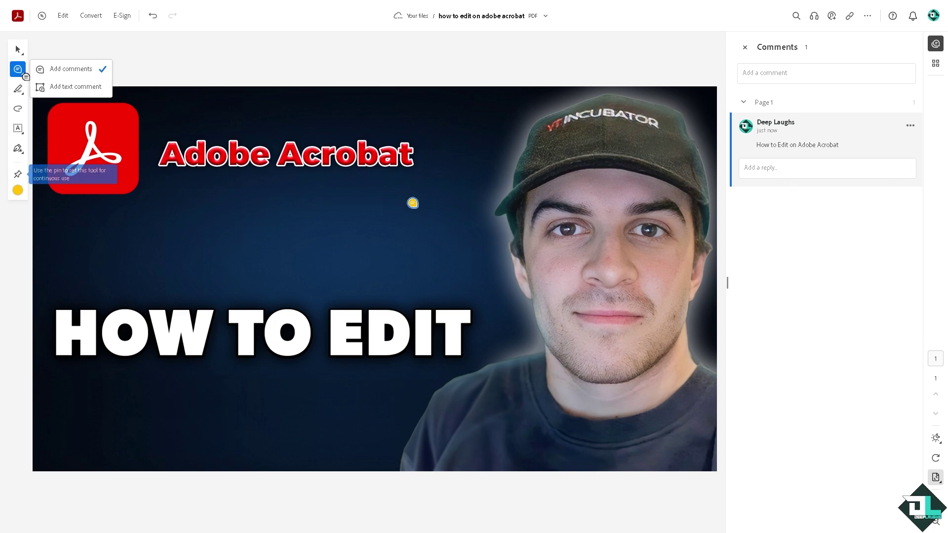
click(64, 88)
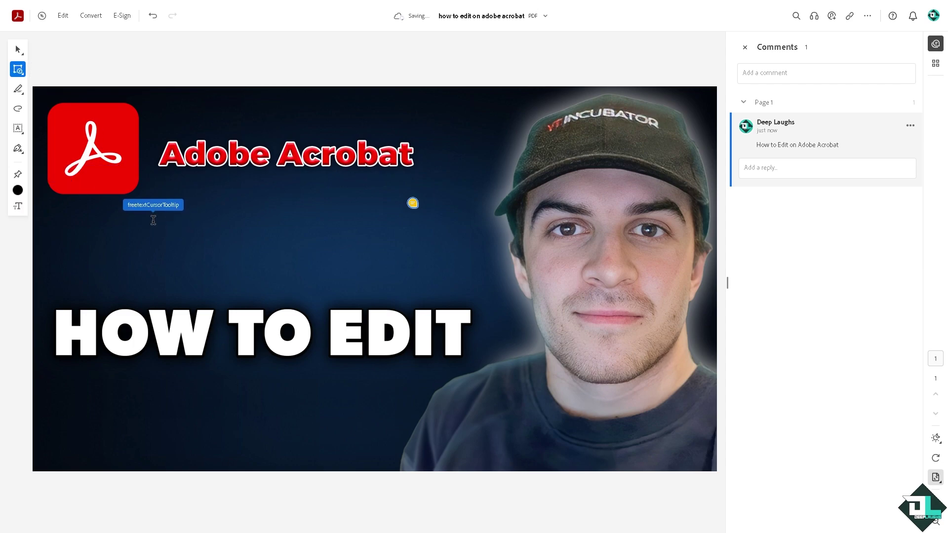
click(127, 243)
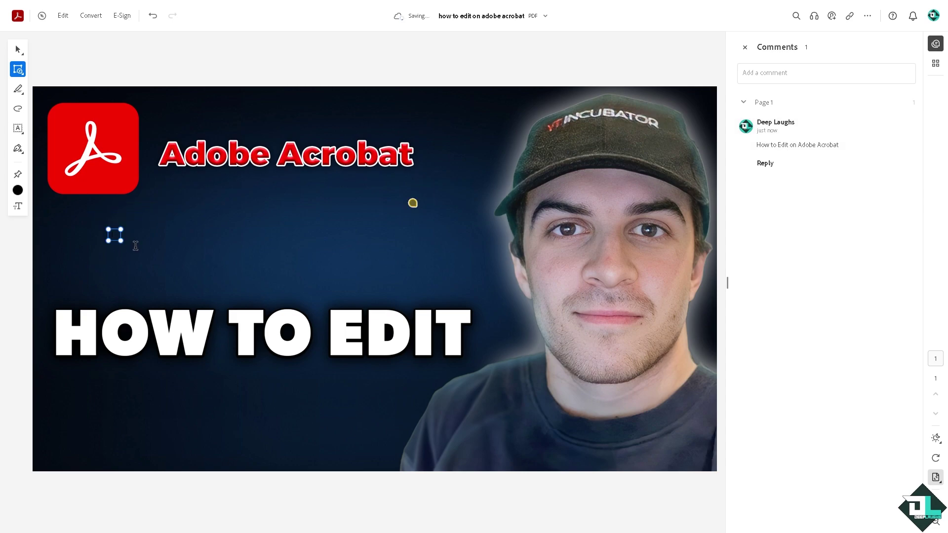
text(How to Edit on Adobe Acrobat)
key(Escape)
key(ctrl+c)
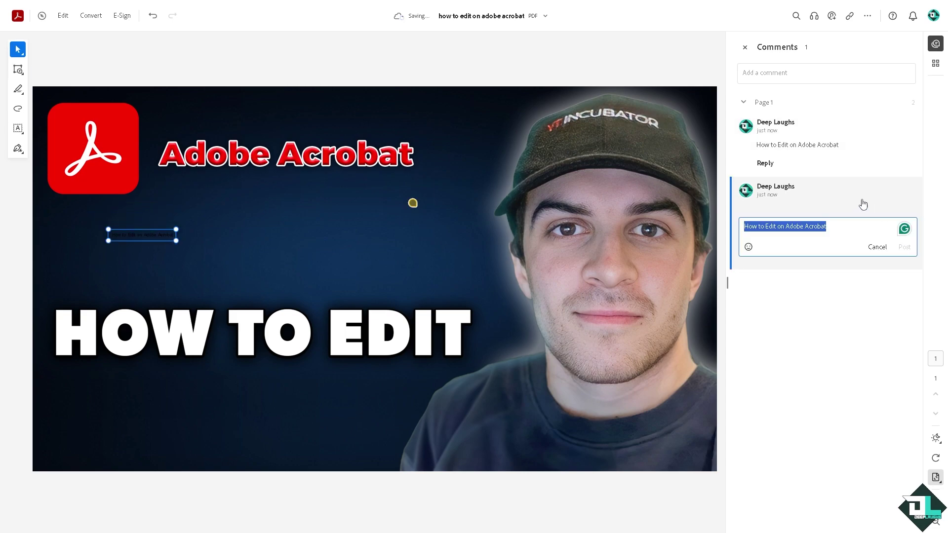
Change the text comment's color to white and enlarge its box across the area above HOW TO EDIT.
click(148, 235)
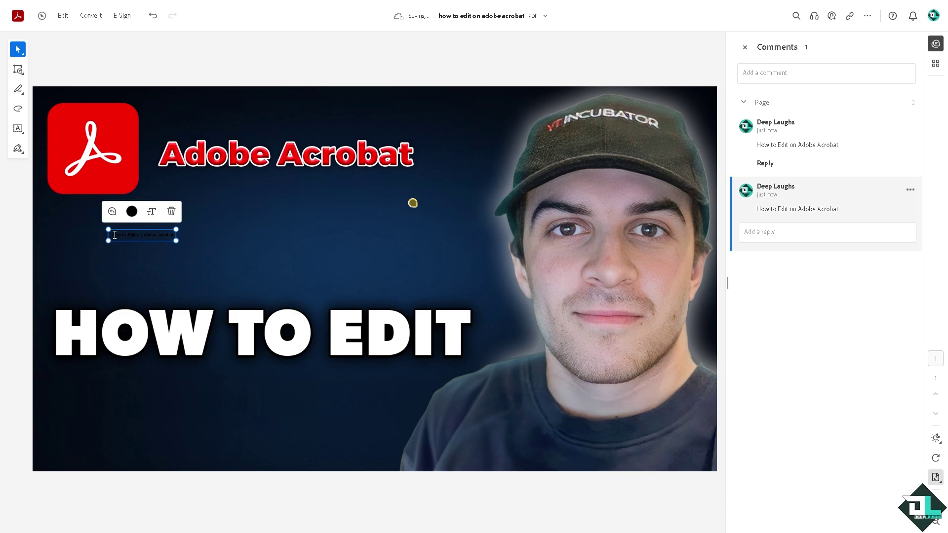
click(131, 211)
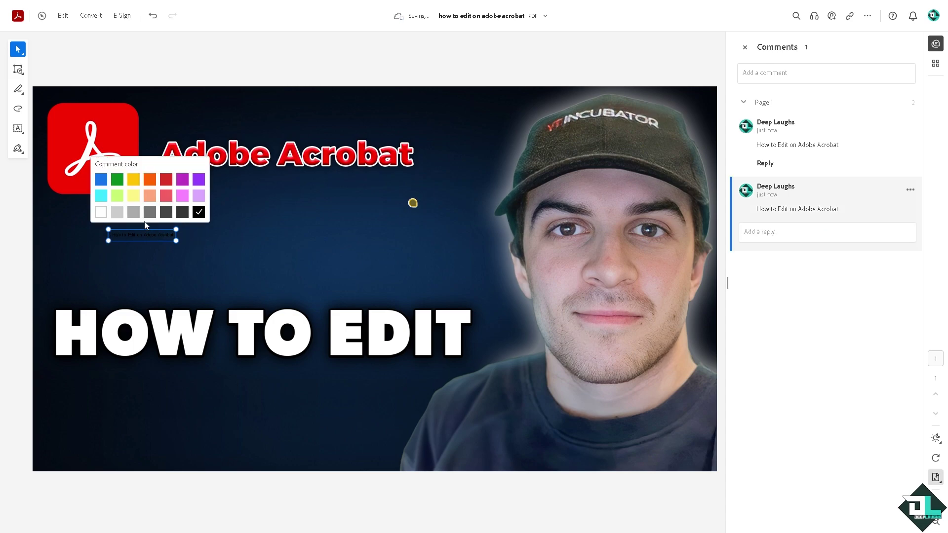
click(100, 212)
drag(176, 240, 327, 319)
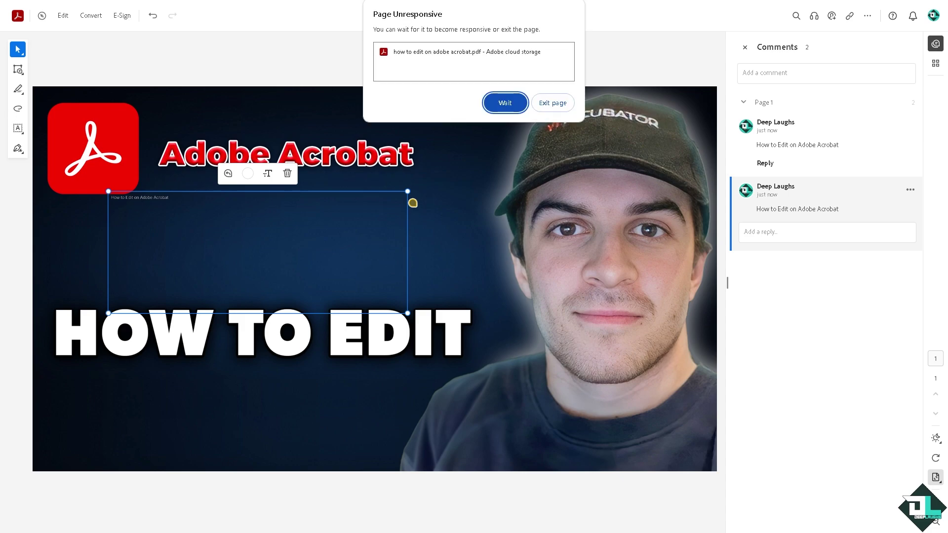
click(504, 102)
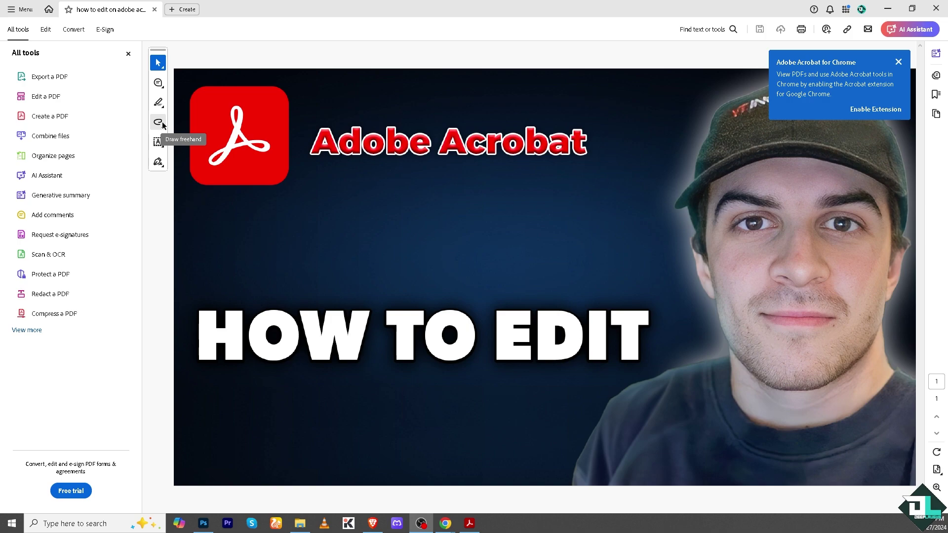
Try the Underline tool, view its color and opacity options, and switch to Strikethrough.
click(160, 104)
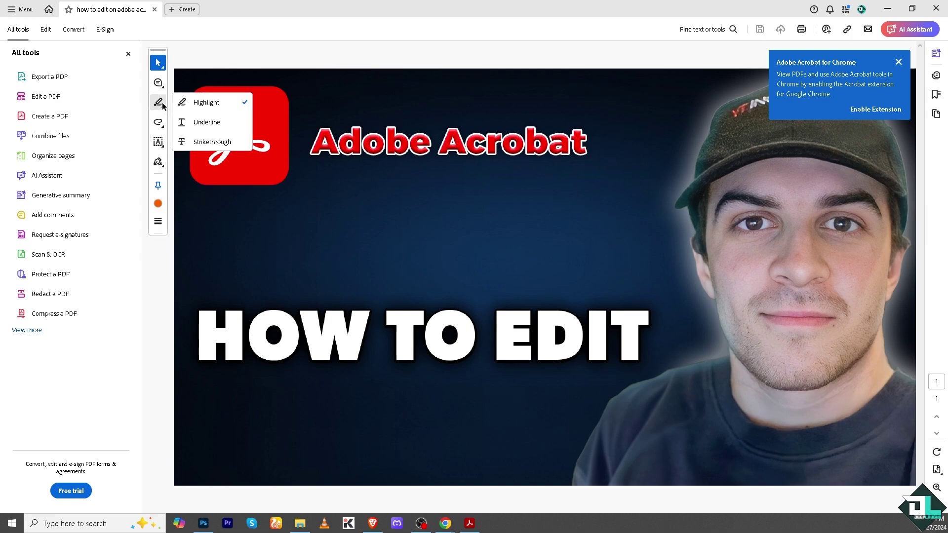
click(205, 123)
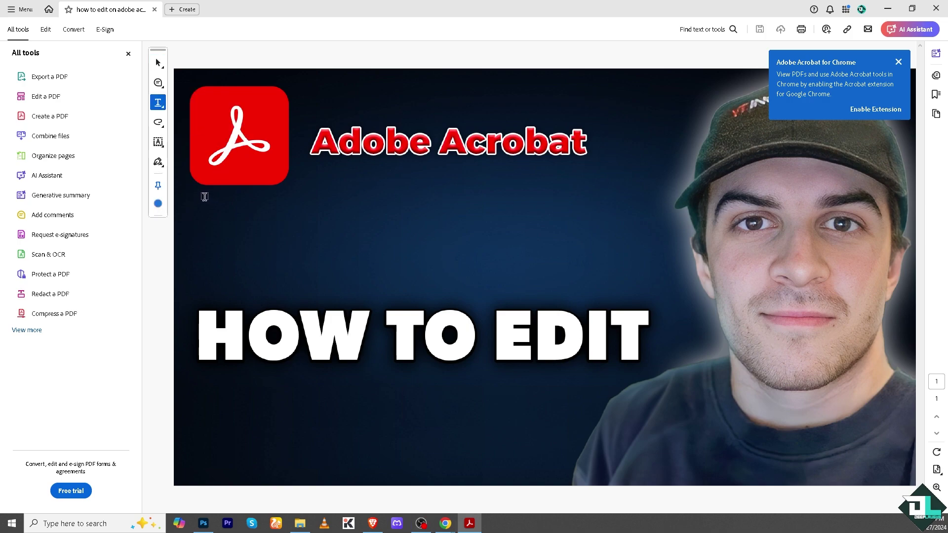
click(158, 204)
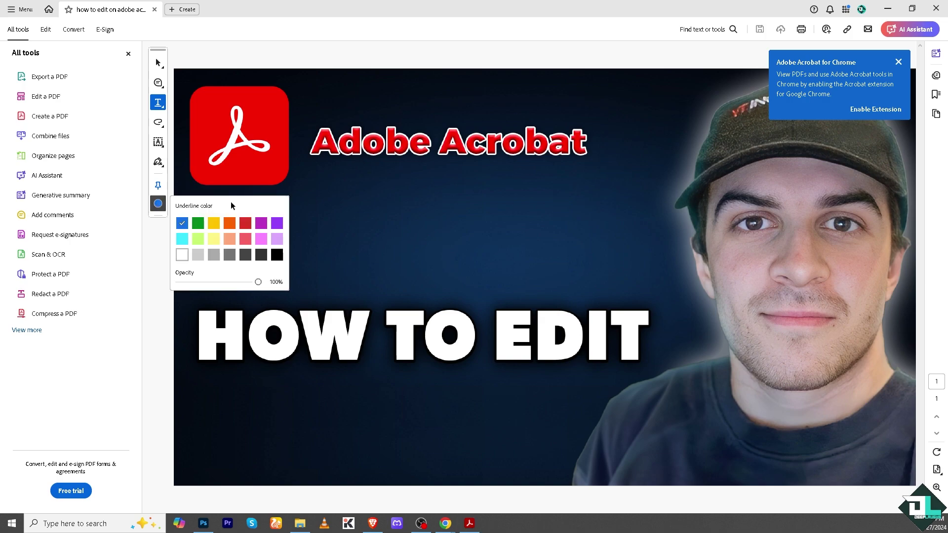
click(316, 190)
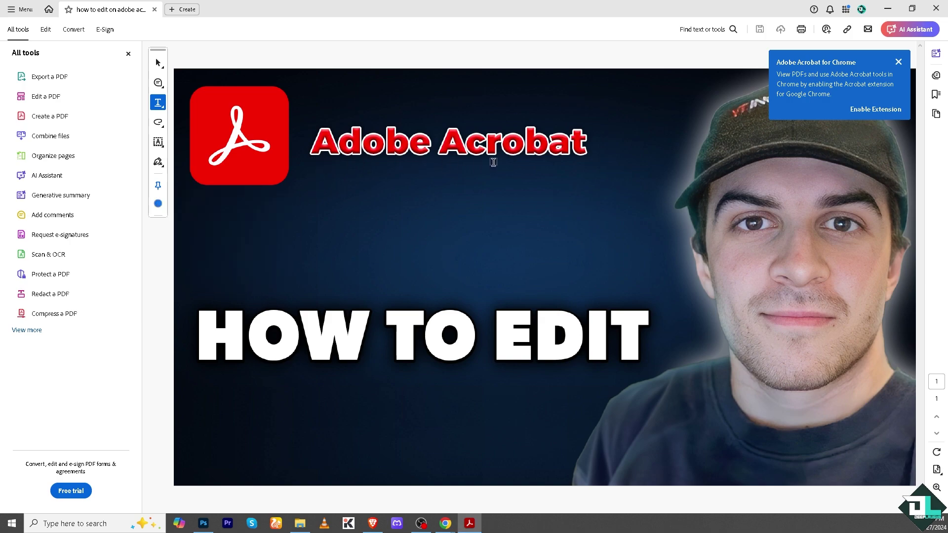
click(159, 104)
click(202, 141)
Draw a thin red horizontal line below the Adobe Acrobat title and a shorter, thicker one beneath it.
click(159, 123)
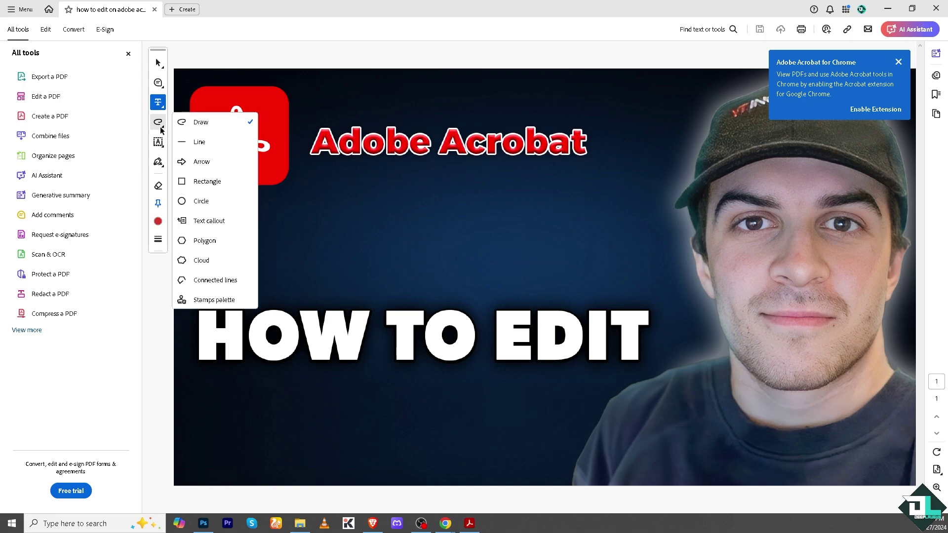
click(199, 142)
drag(212, 202, 573, 199)
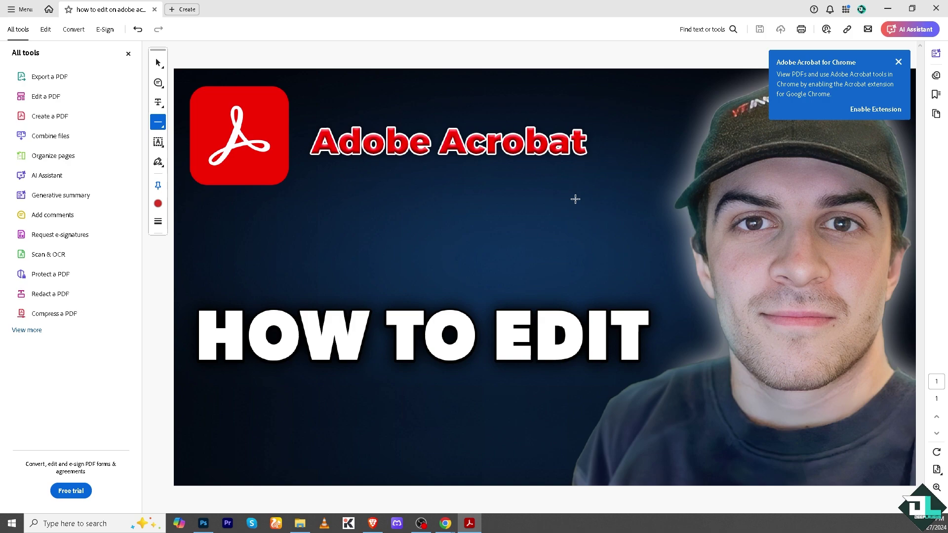
click(158, 221)
drag(182, 234, 572, 215)
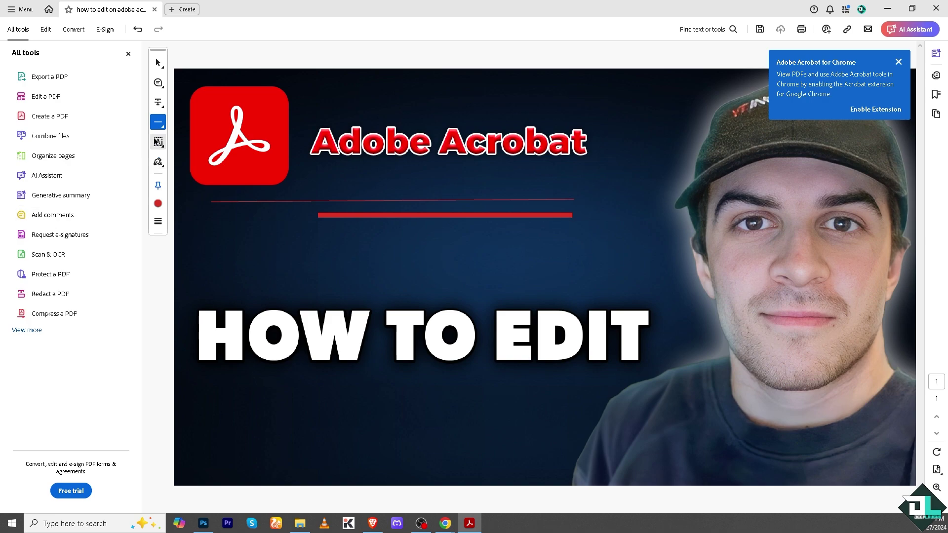
Draw a thin red rectangle below the lines and a second rectangle with a thicker outline beside it.
click(160, 123)
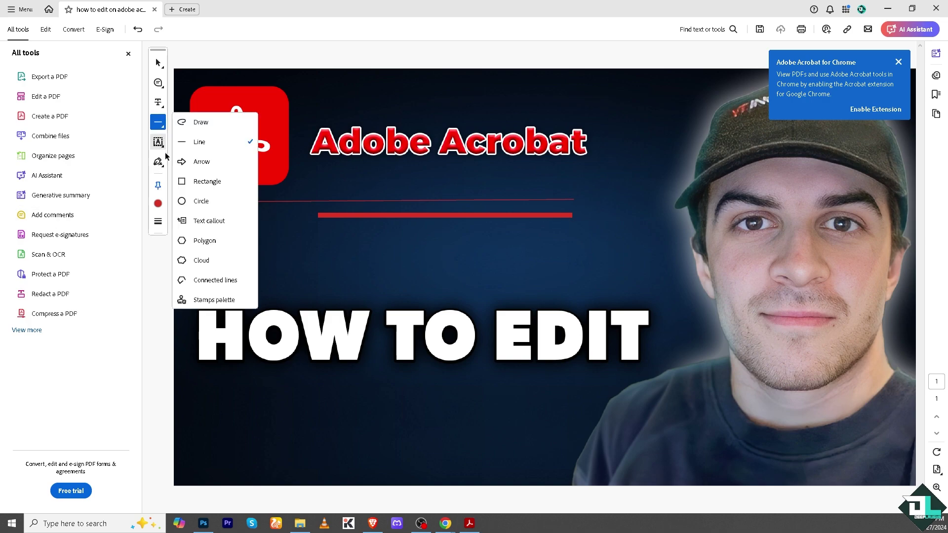
click(203, 182)
drag(210, 236, 277, 283)
click(157, 222)
click(218, 235)
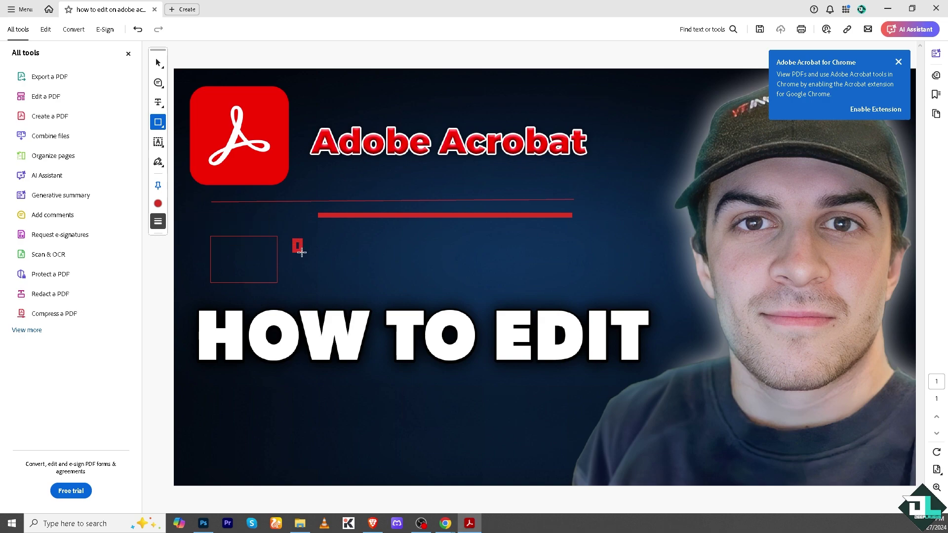
drag(295, 242, 371, 278)
Draw a thin red ellipse beside the thick rectangle with the Circle tool.
click(164, 128)
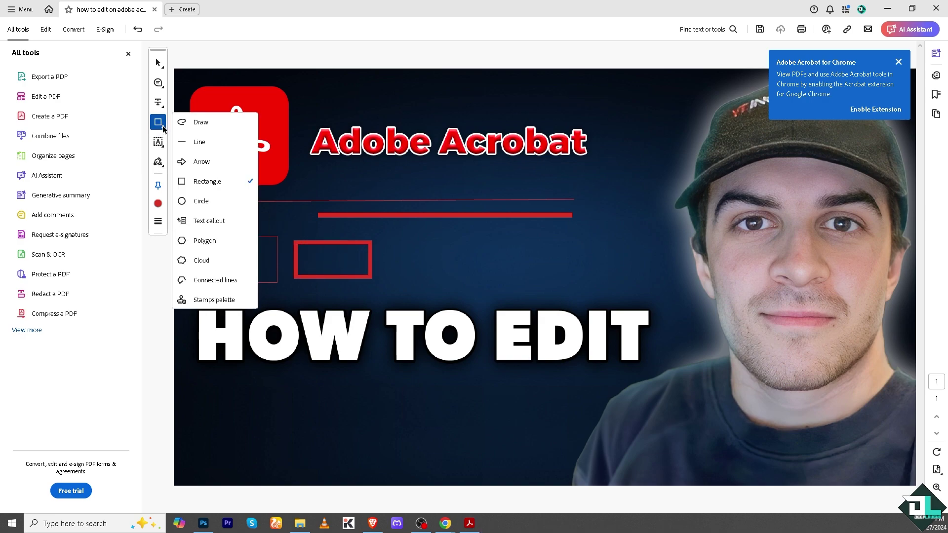
click(222, 201)
drag(399, 241, 466, 284)
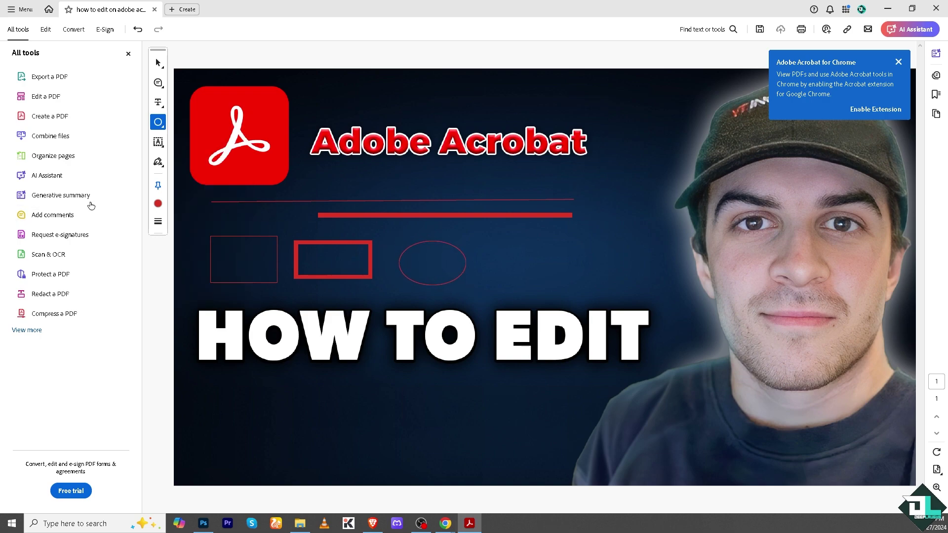
Set the line thickness to 4 pt and draw a thick red ellipse beside the thin one.
click(163, 223)
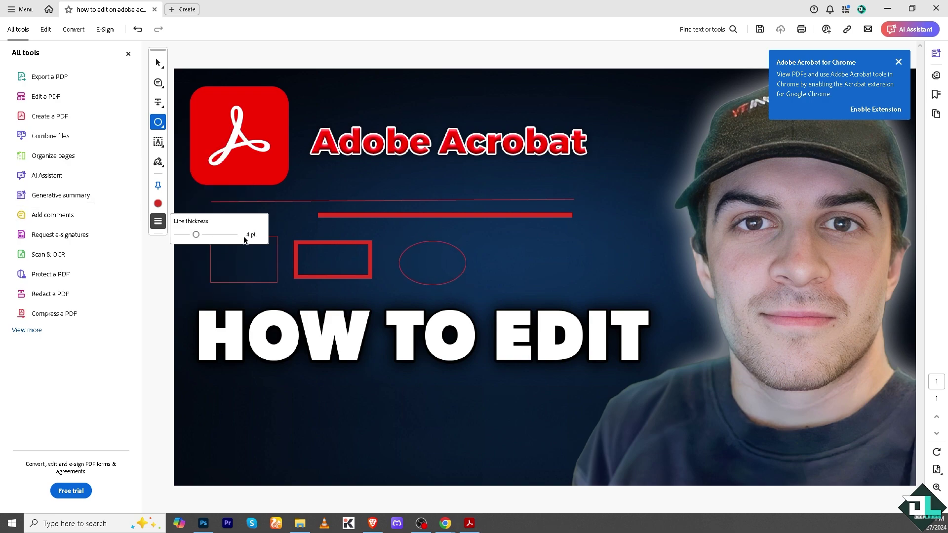
drag(478, 233, 559, 285)
Add a text callout pointing near the end of the Adobe Acrobat title, containing "How to Edit on Adobe Acrobat".
click(158, 121)
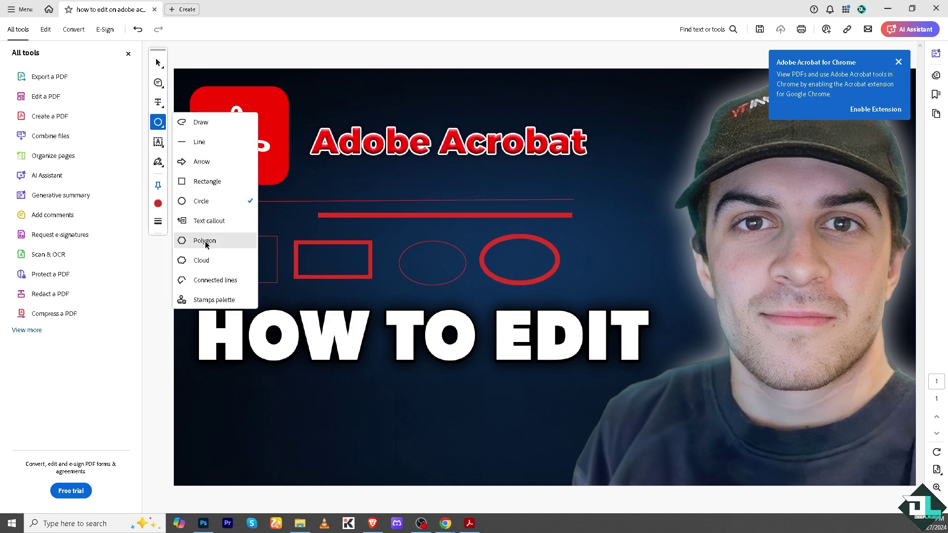
click(206, 221)
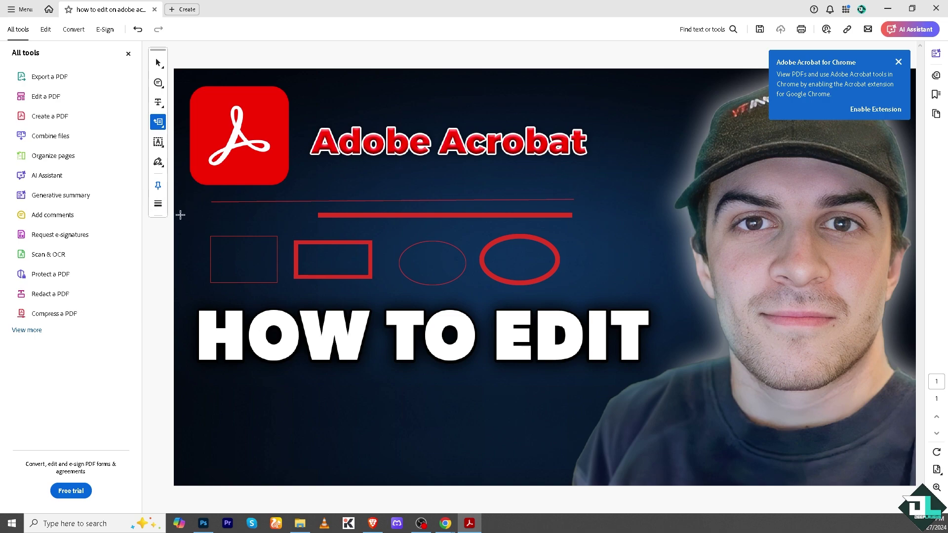
click(582, 95)
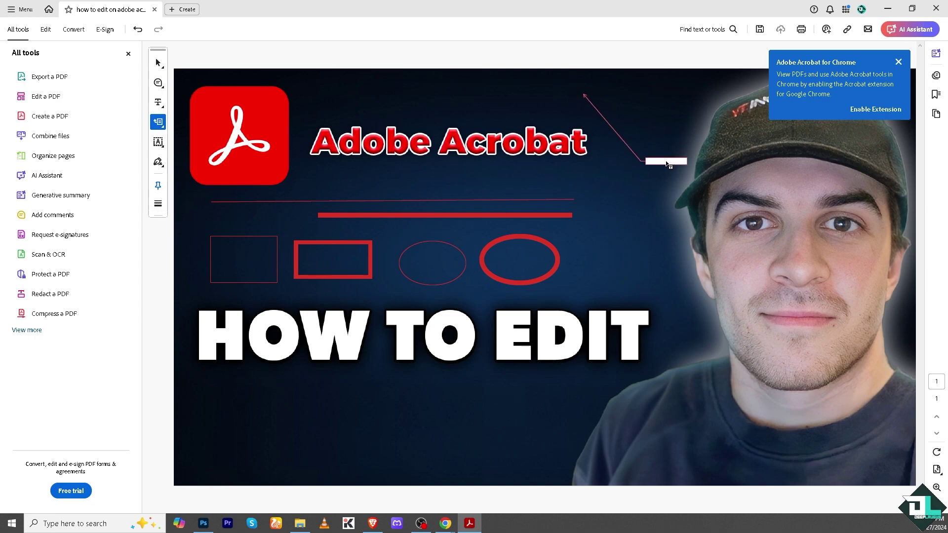
click(646, 178)
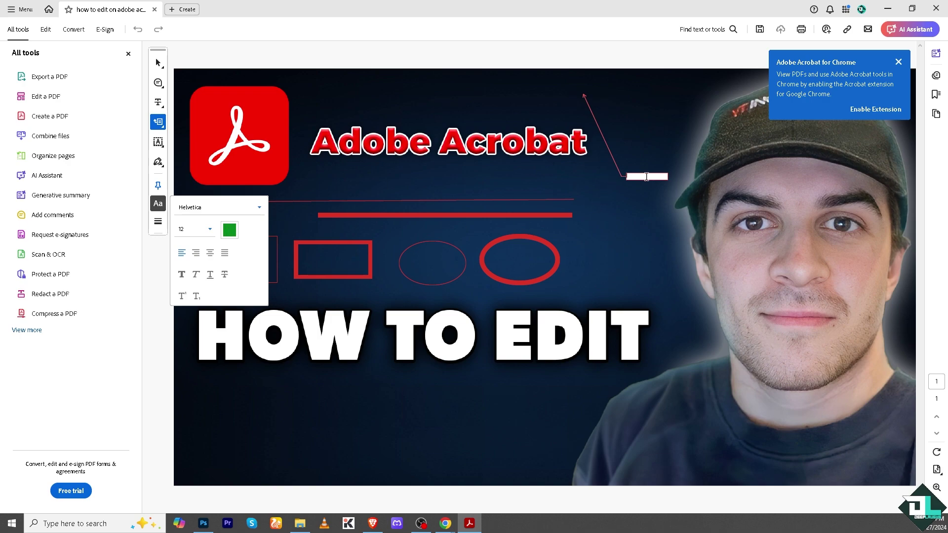
key(ctrl+v)
Set the callout text color to red and place an empty callout pointing beside the thick rectangle.
click(230, 230)
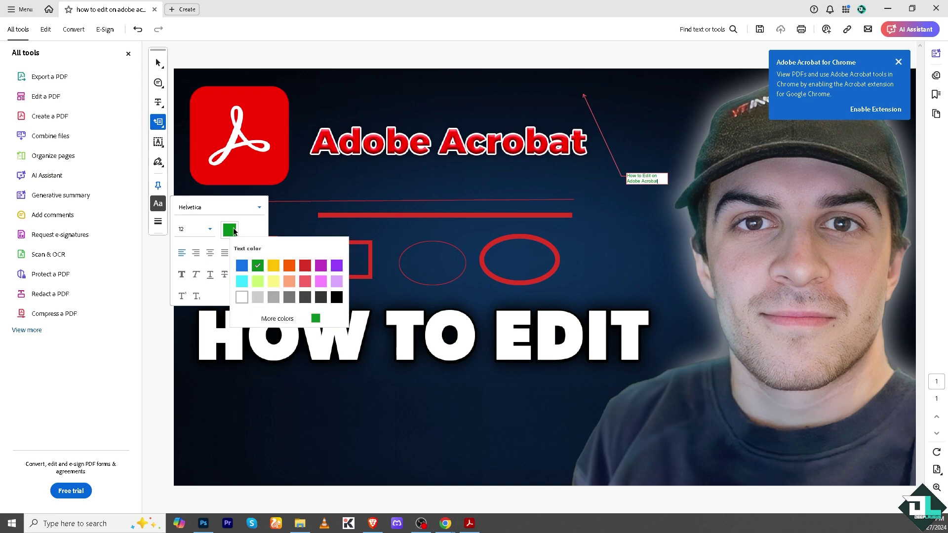
click(305, 265)
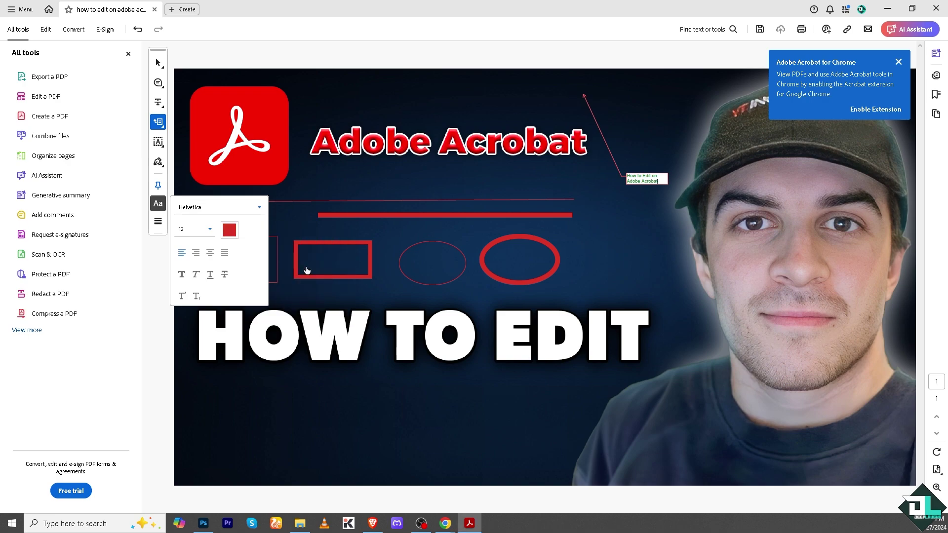
click(381, 270)
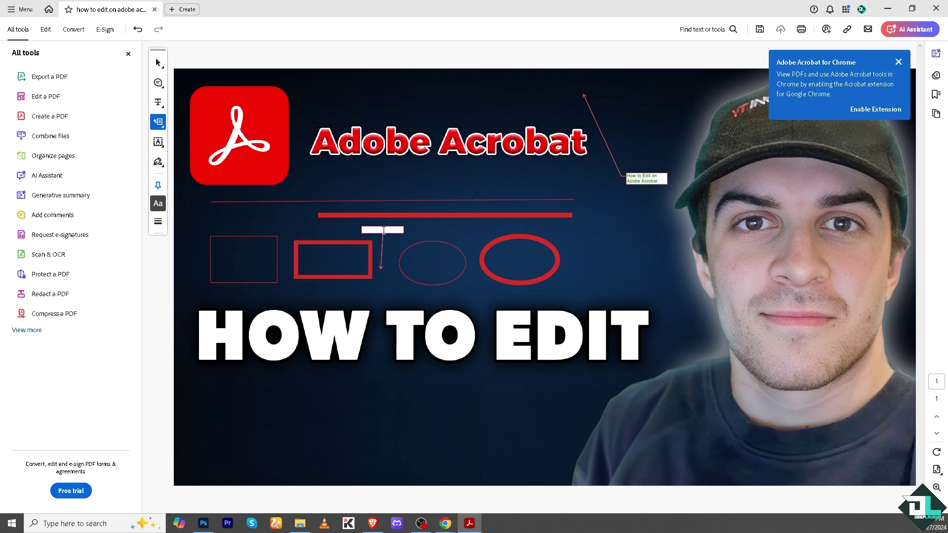
Place two black crossmarks side by side below the HOW TO EDIT heading.
click(163, 147)
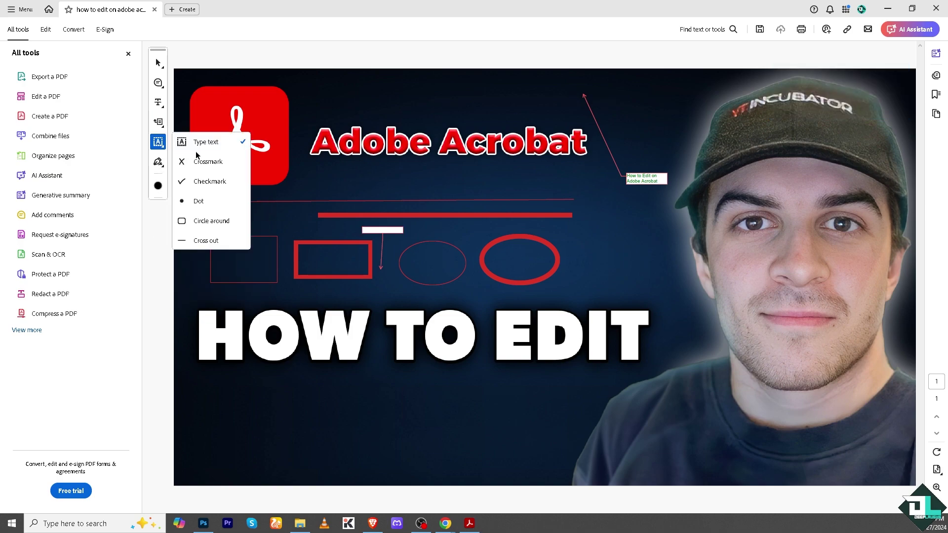
click(211, 162)
click(288, 406)
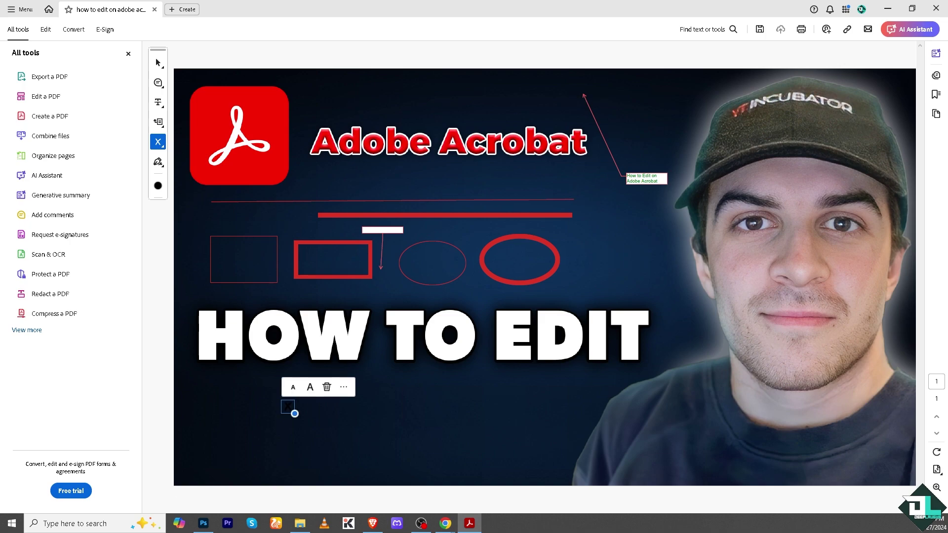
click(357, 406)
Recolor the second crossmark white and place another white crossmark to its right.
click(158, 186)
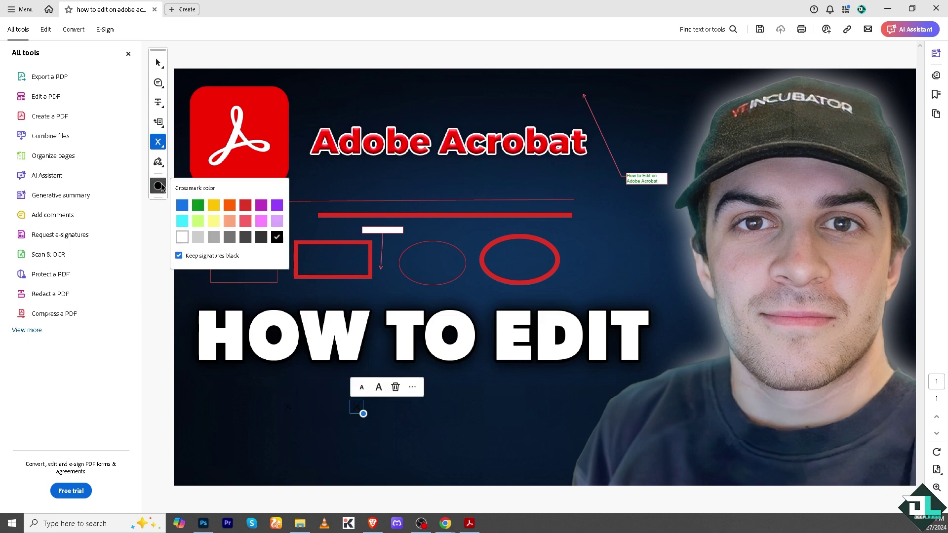
click(245, 205)
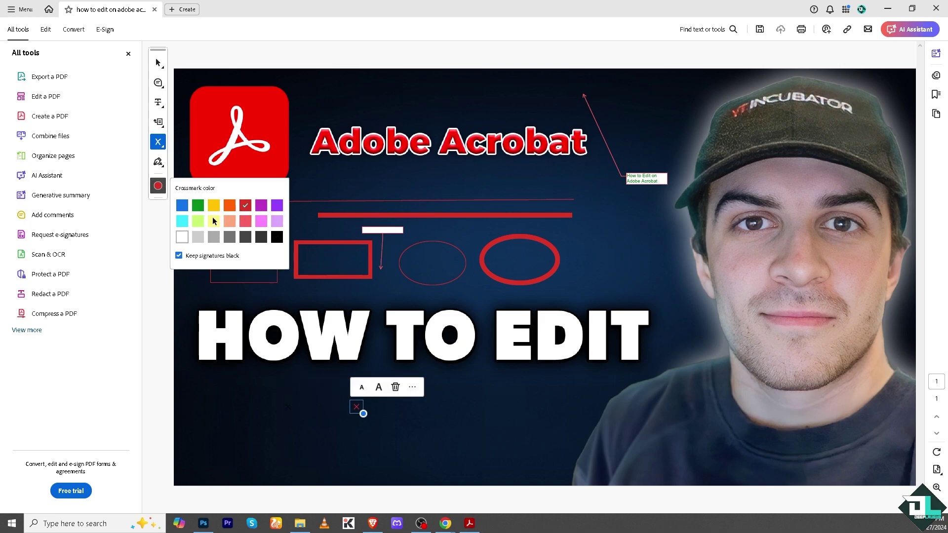
click(182, 238)
click(444, 404)
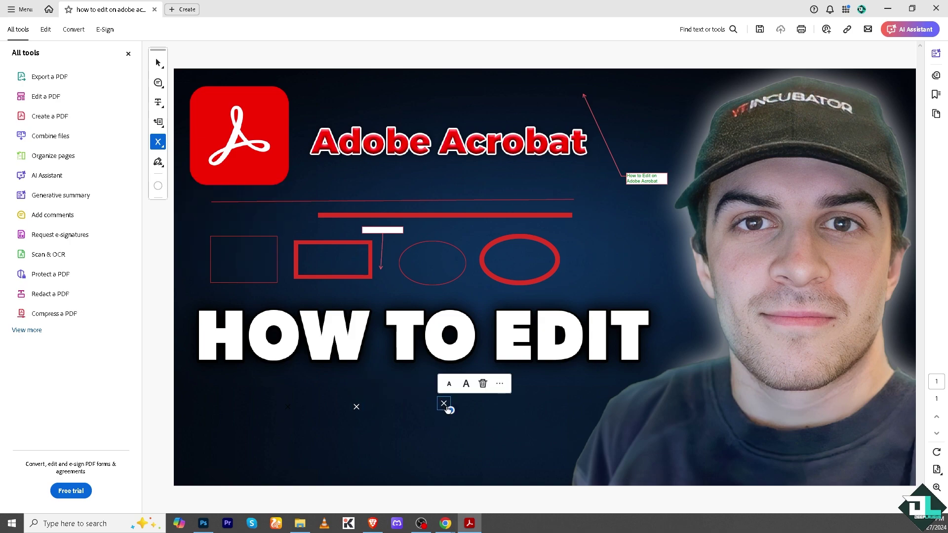
Recolor the rightmost crossmark red and place another red crossmark below the word HOW.
click(162, 186)
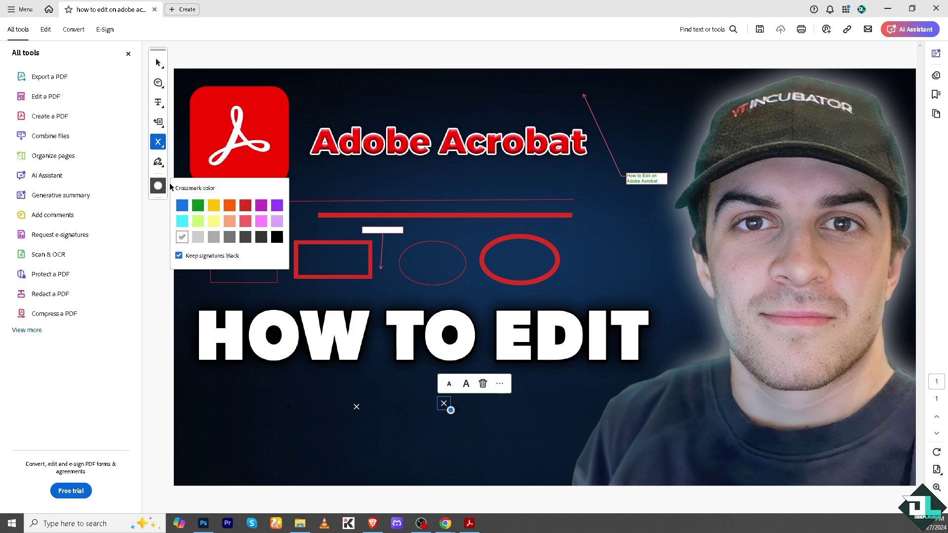
click(245, 204)
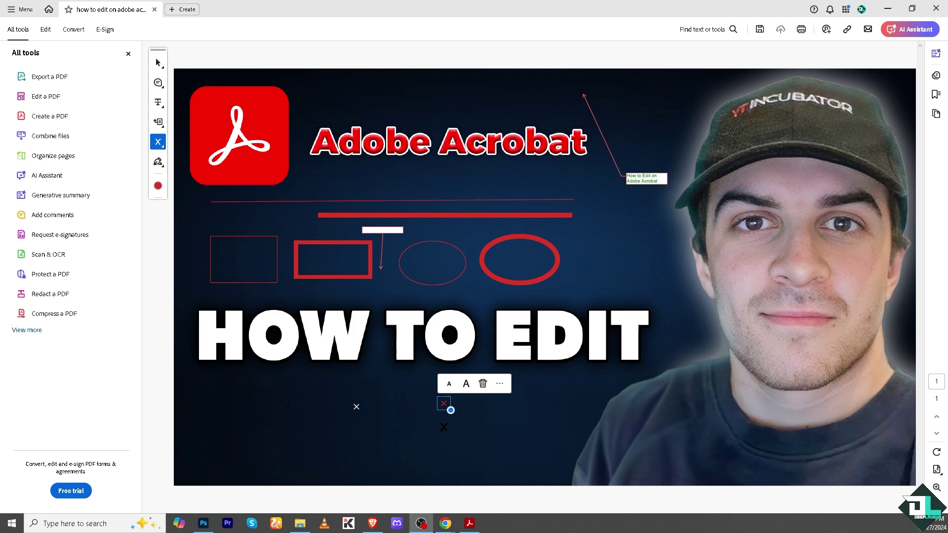
click(279, 399)
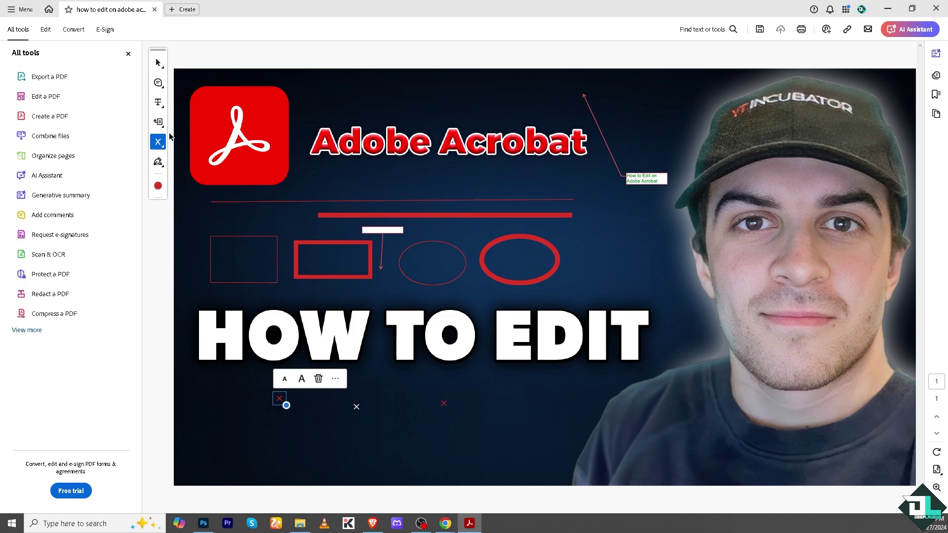
Place a red checkmark below the word EDIT, enlarge it and shift it slightly up and right.
click(163, 147)
click(200, 179)
click(488, 406)
drag(495, 414, 519, 438)
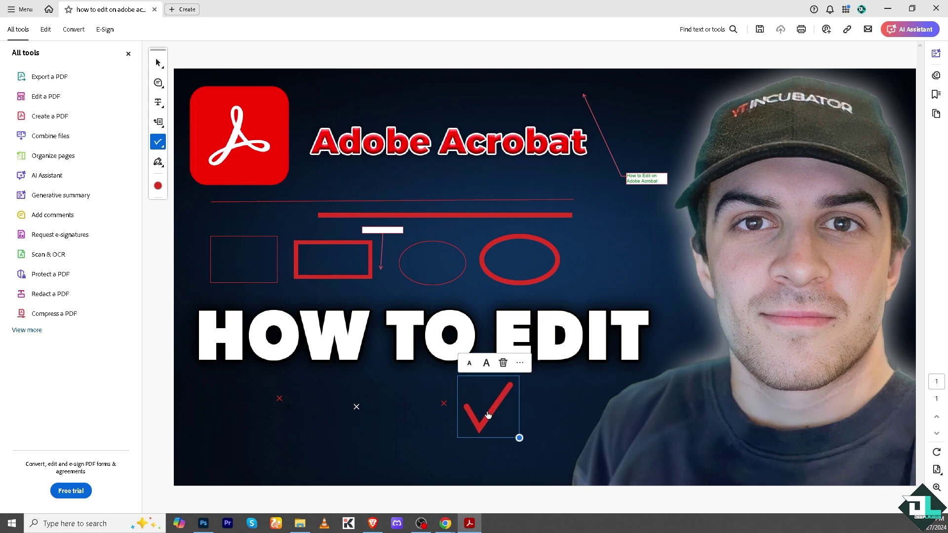
drag(486, 399, 510, 391)
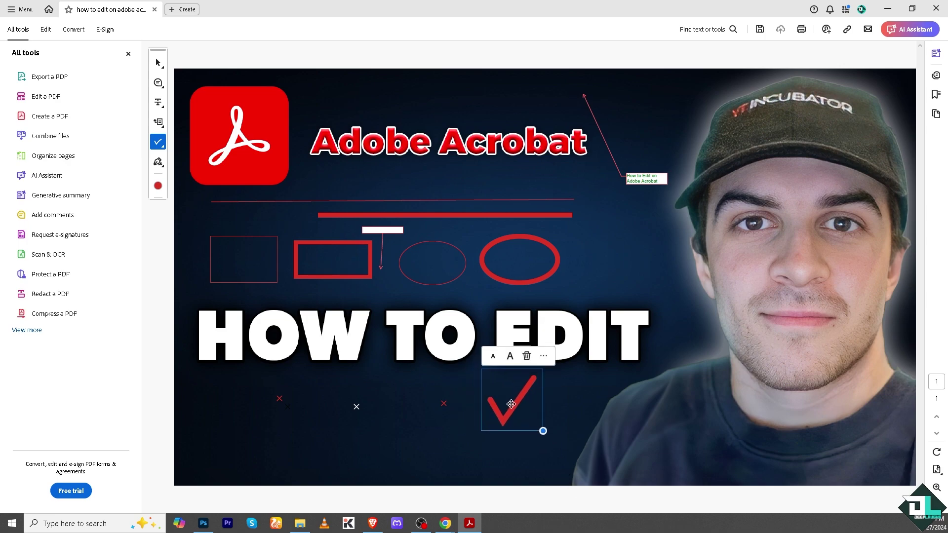
Recolor the large checkmark white and place a second white checkmark in the page's lower-left area.
click(156, 184)
click(182, 234)
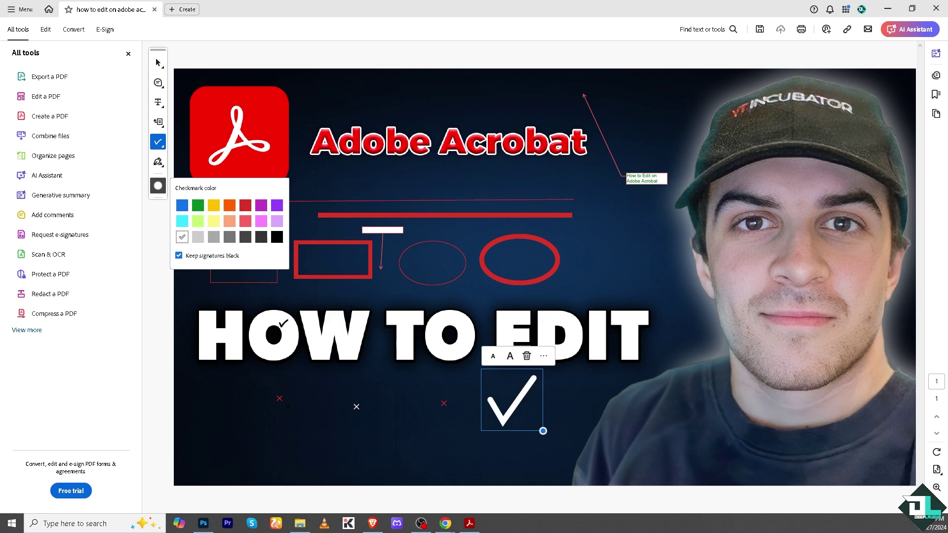
click(212, 428)
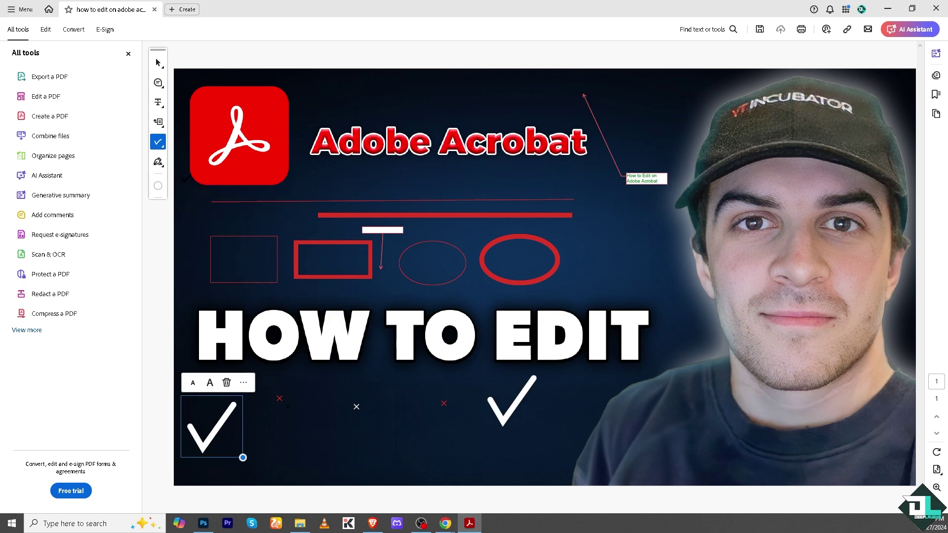
Recolor the second checkmark orange, shrink it slightly and move it beside the large white checkmark.
click(158, 185)
click(229, 206)
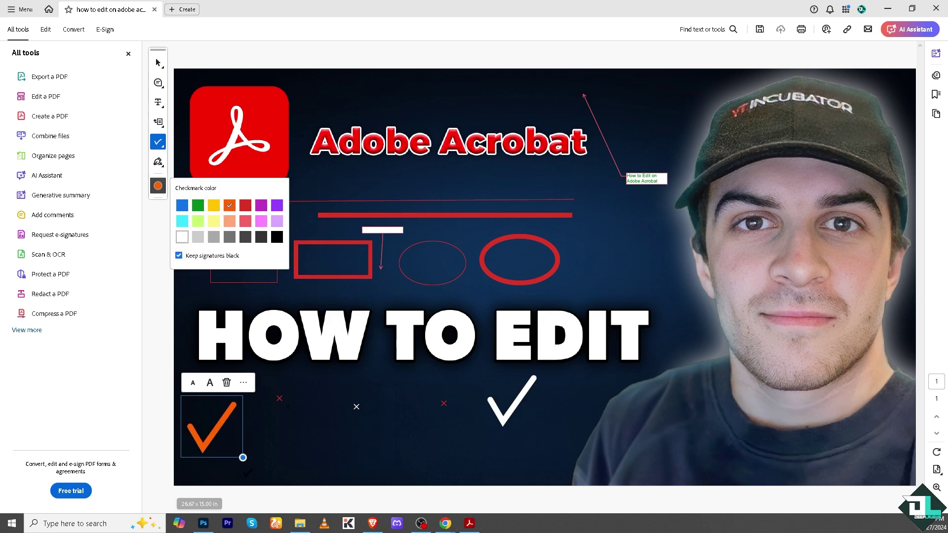
click(242, 457)
click(215, 428)
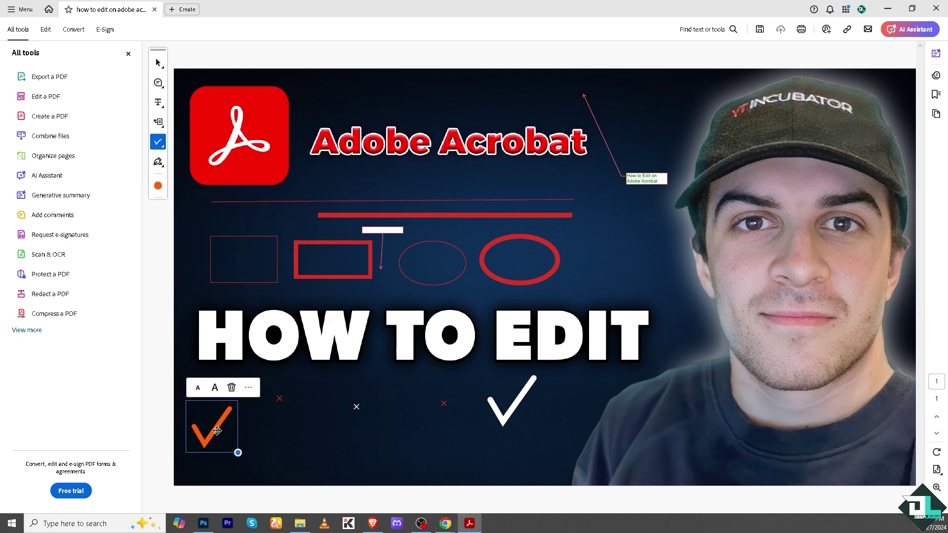
drag(215, 429, 461, 433)
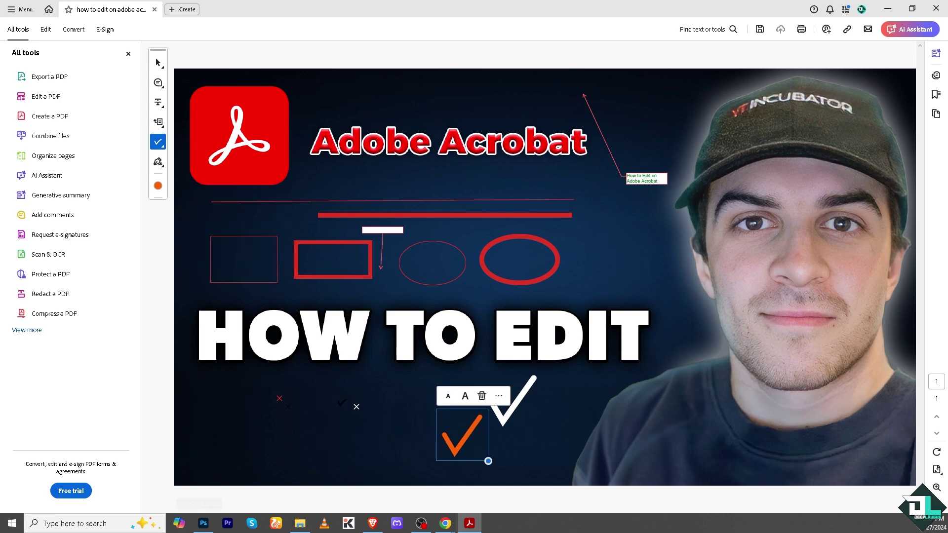
Add an orange Circle around outline, enlarge it and move it over the middle of the HOW TO EDIT heading.
click(161, 147)
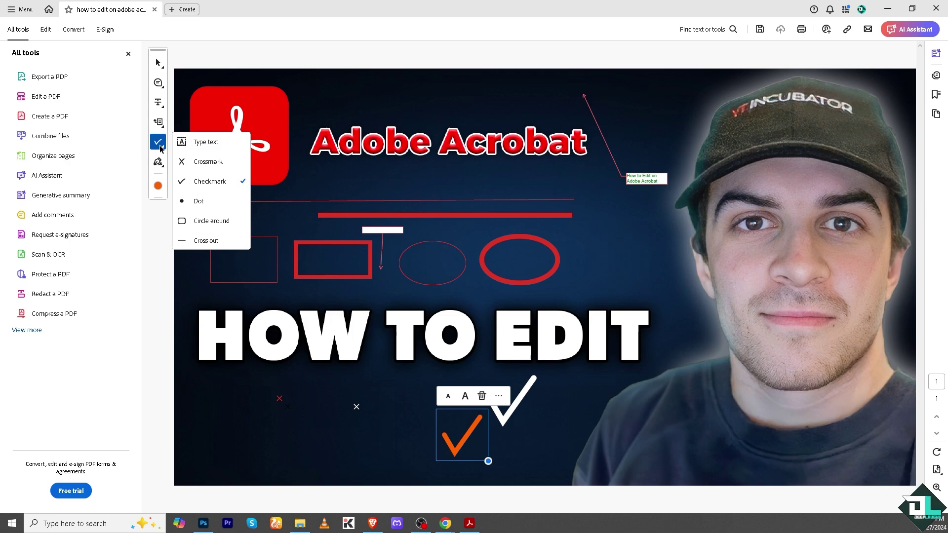
click(211, 224)
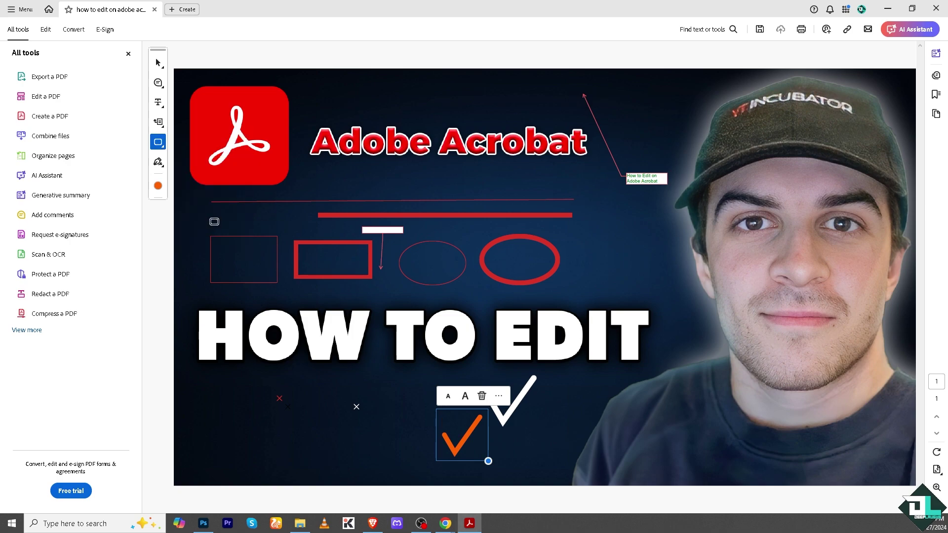
click(184, 290)
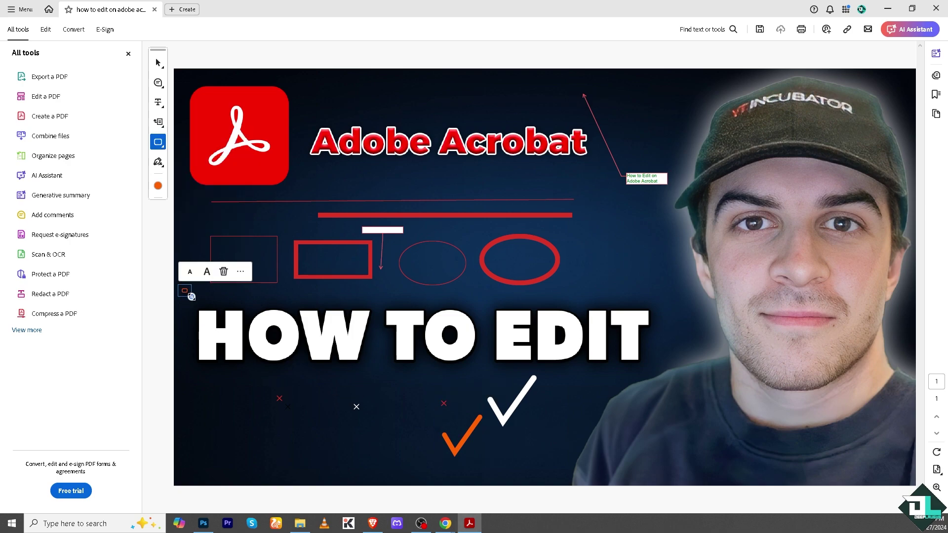
drag(191, 296, 354, 323)
drag(287, 295, 395, 335)
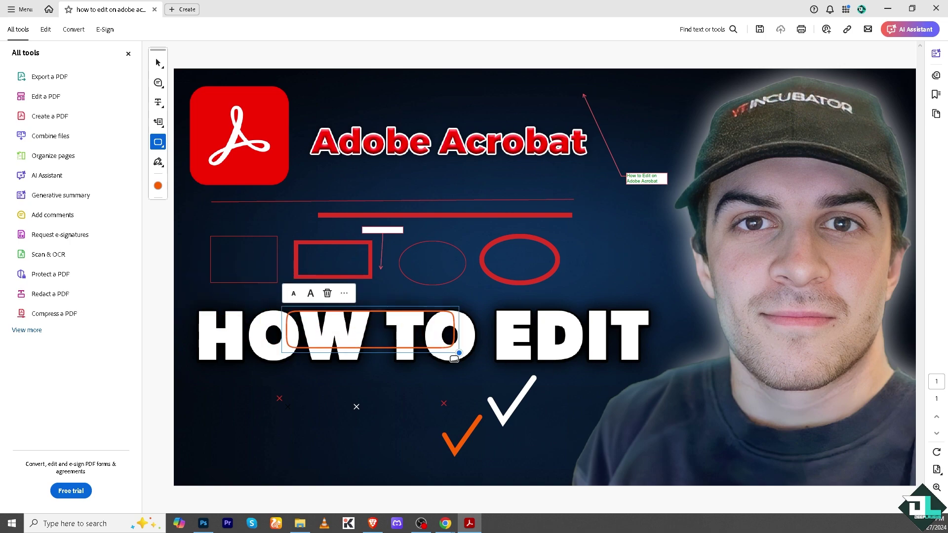
Enlarge and reposition the orange outline until it encloses the whole HOW TO EDIT heading.
drag(460, 359, 662, 409)
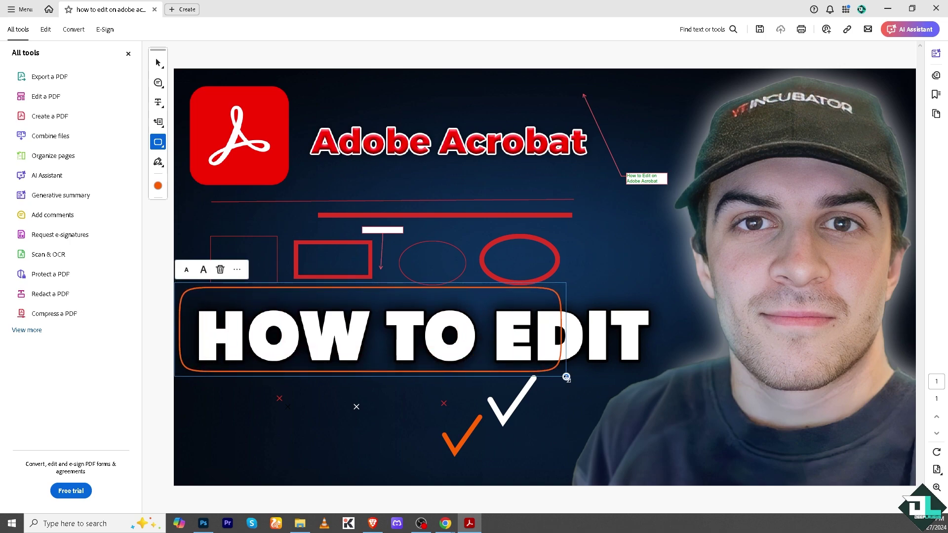
mouse_move(423, 297)
mouse_down()
mouse_move(464, 306)
mouse_move(440, 295)
mouse_up()
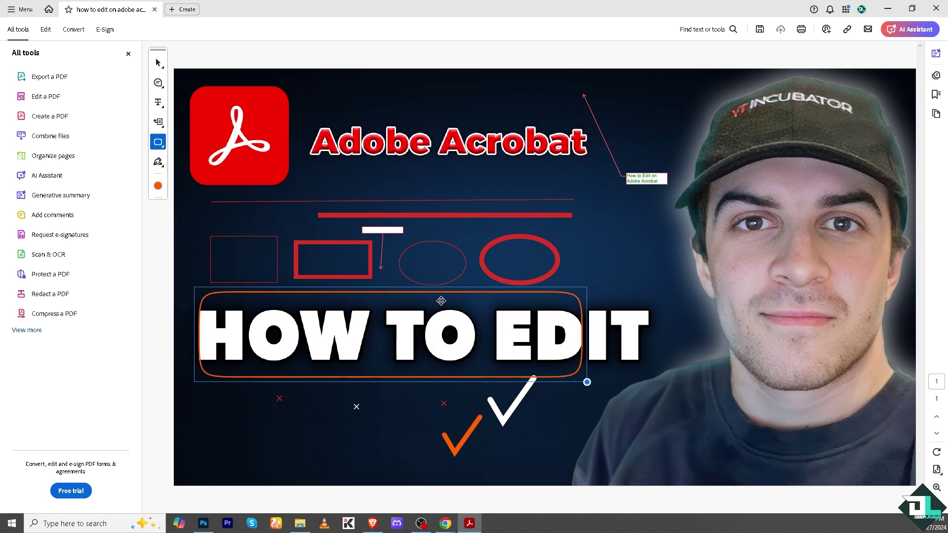
drag(595, 383, 632, 410)
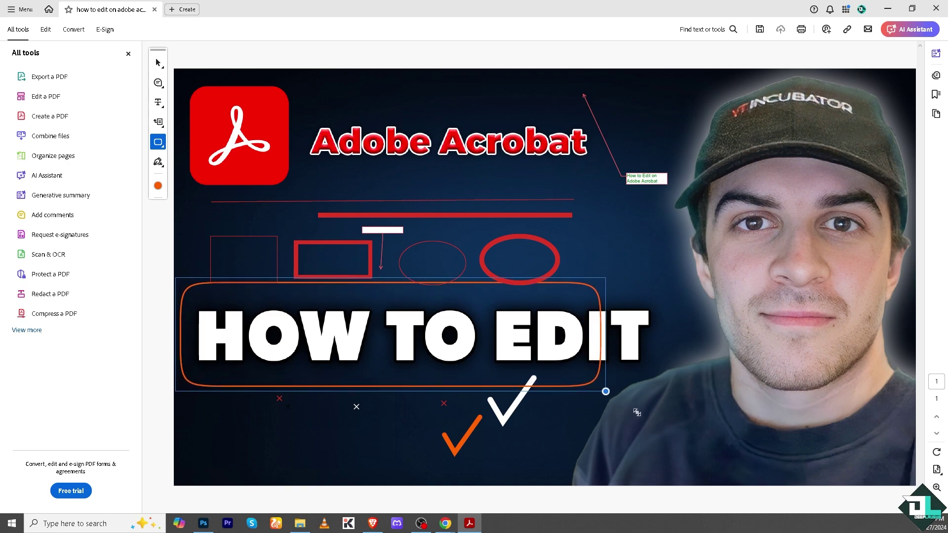
drag(452, 294, 461, 296)
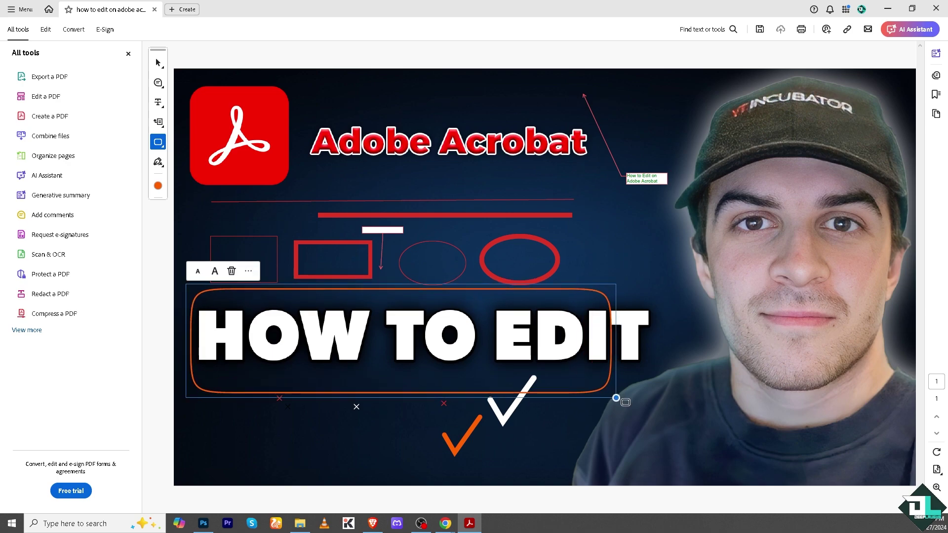
drag(616, 397, 627, 402)
drag(423, 316, 436, 320)
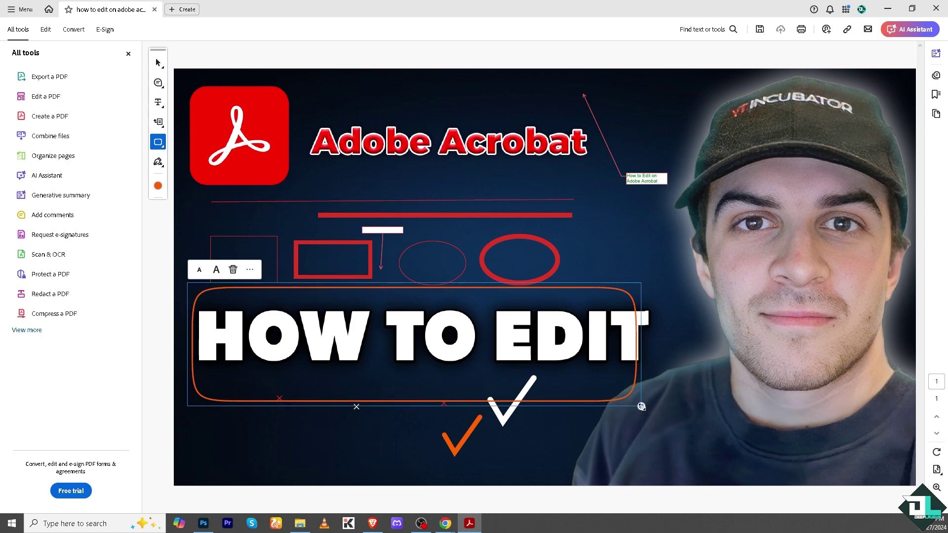
drag(640, 406, 654, 409)
drag(469, 296, 479, 299)
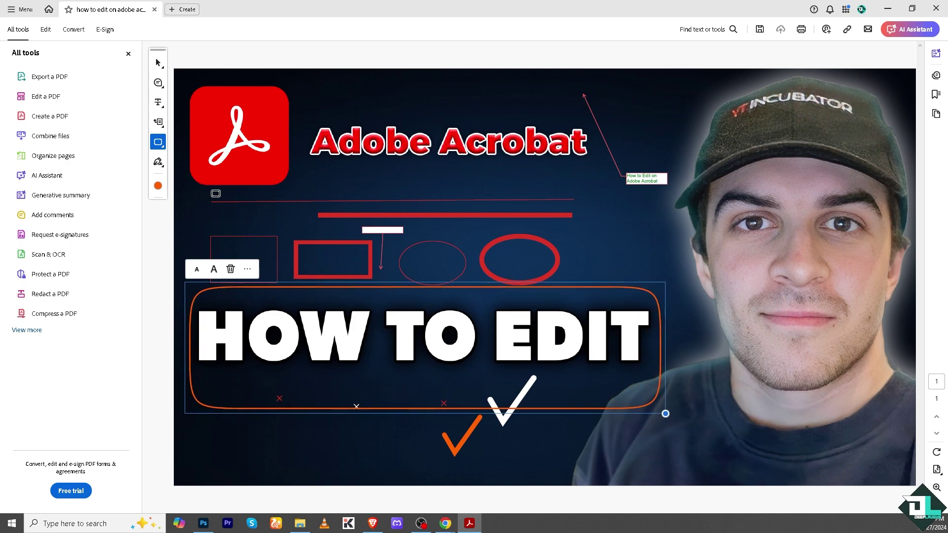
Place an orange Cross out line inside the thin red ellipse.
click(162, 148)
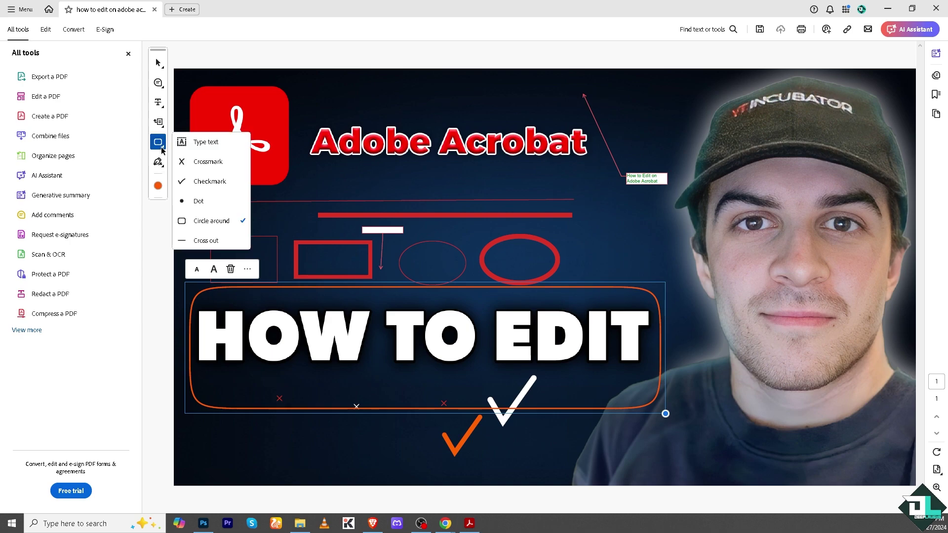
click(215, 241)
click(442, 253)
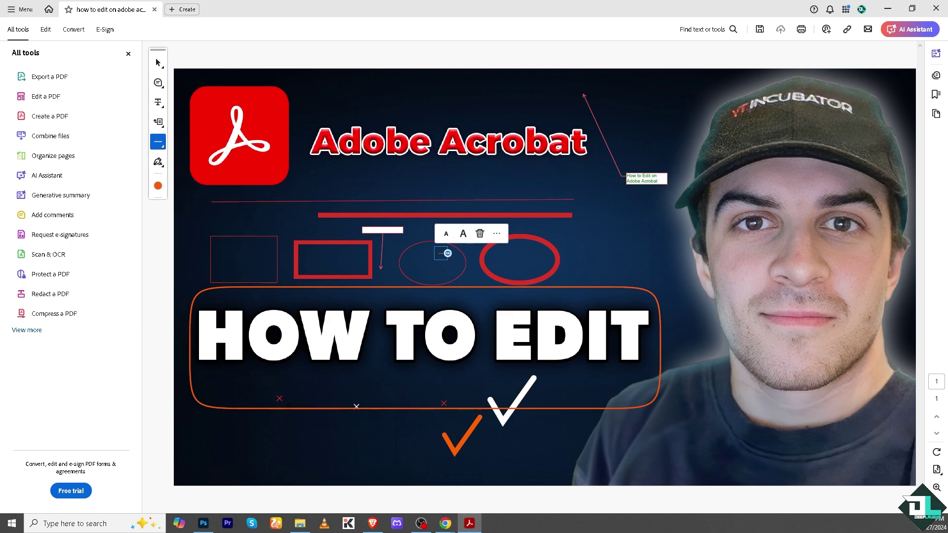
Place more orange Cross out lines in a row across the thin ellipse, the callout arrow and both red rectangles.
drag(448, 253, 459, 253)
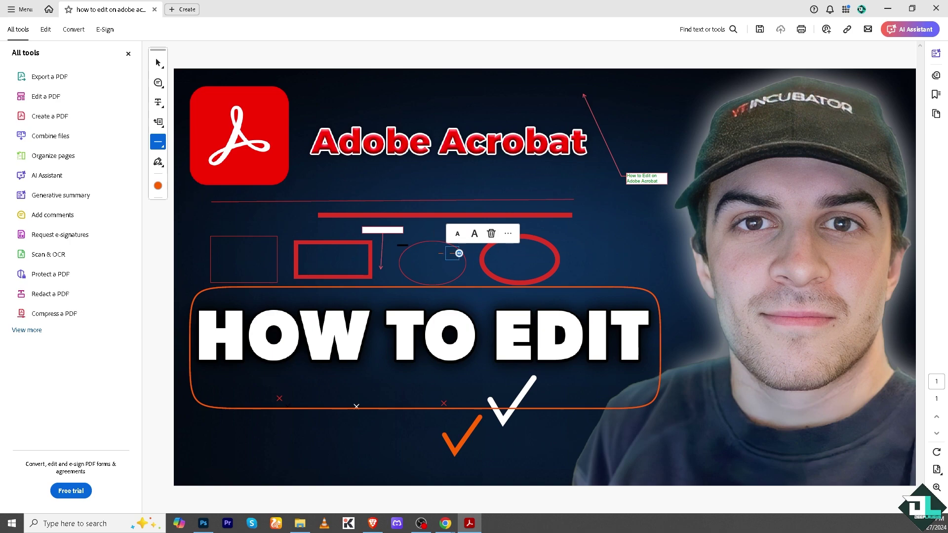
click(383, 249)
click(332, 249)
click(290, 254)
click(241, 253)
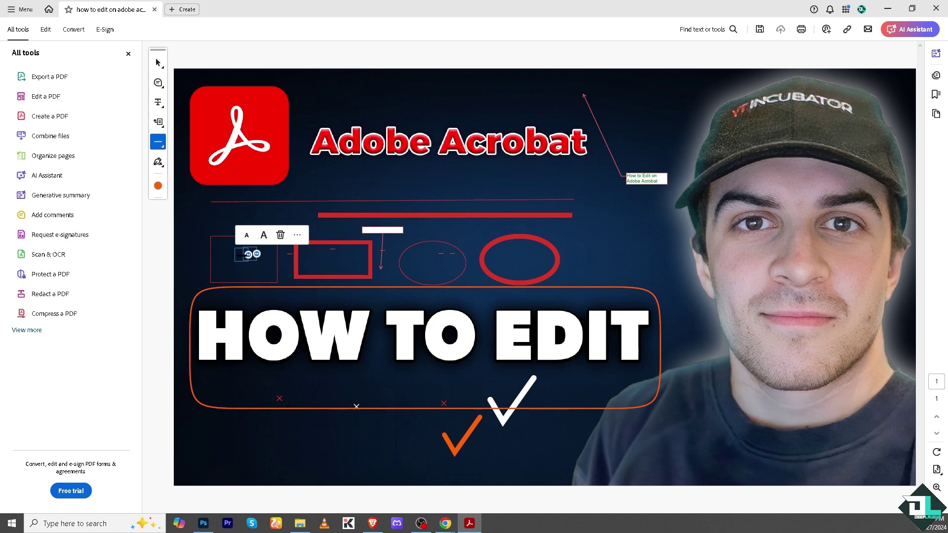
Nudge the orange outline around HOW TO EDIT slightly and add two more orange Cross out lines above the thin red line.
drag(217, 333, 219, 335)
click(452, 253)
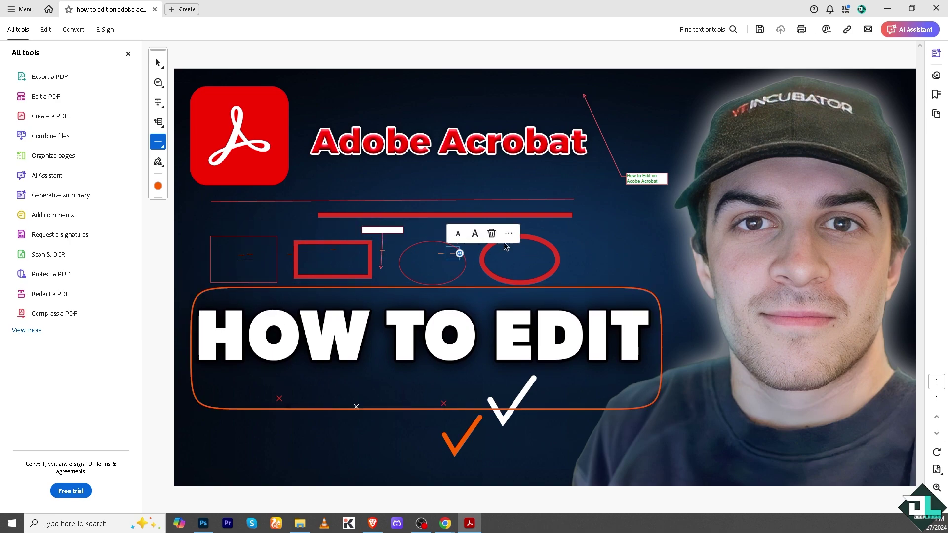
click(456, 193)
click(406, 183)
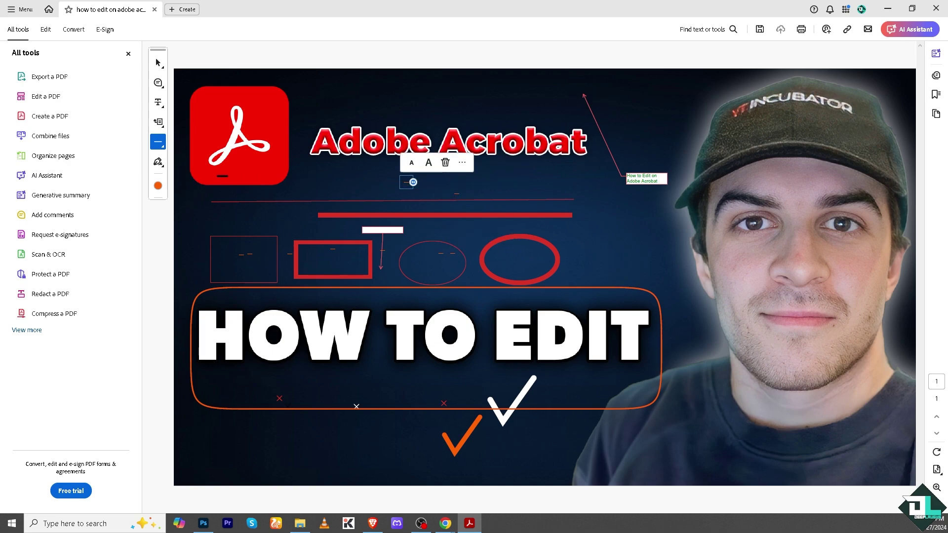
Look at the saved signatures and the option to invite others to sign, and close the list.
click(158, 162)
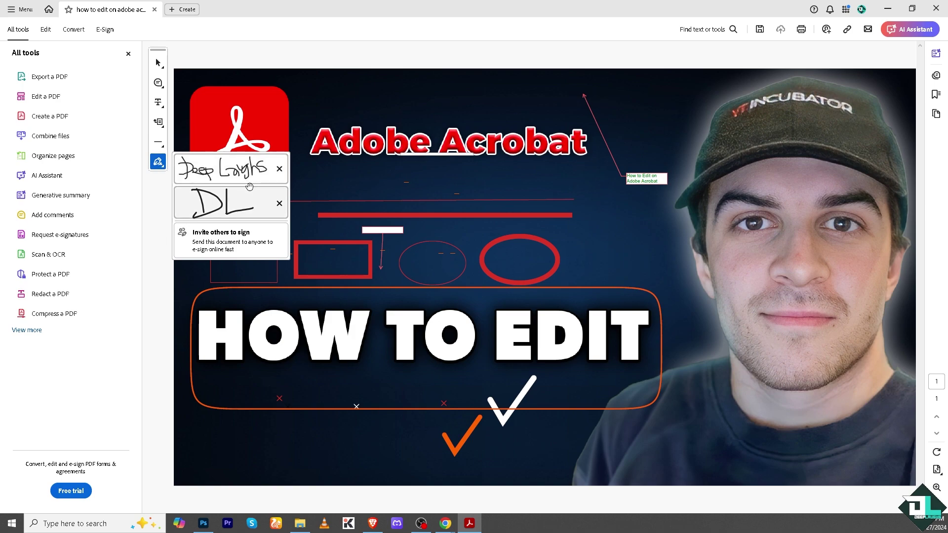
click(107, 31)
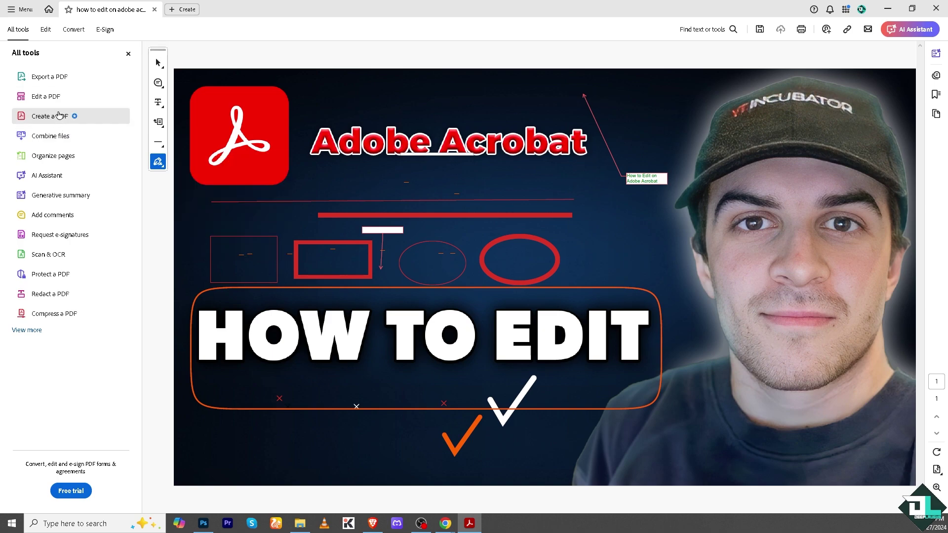
Expand the full list of tools, view the Convert to PDF offer and dismiss it.
click(36, 331)
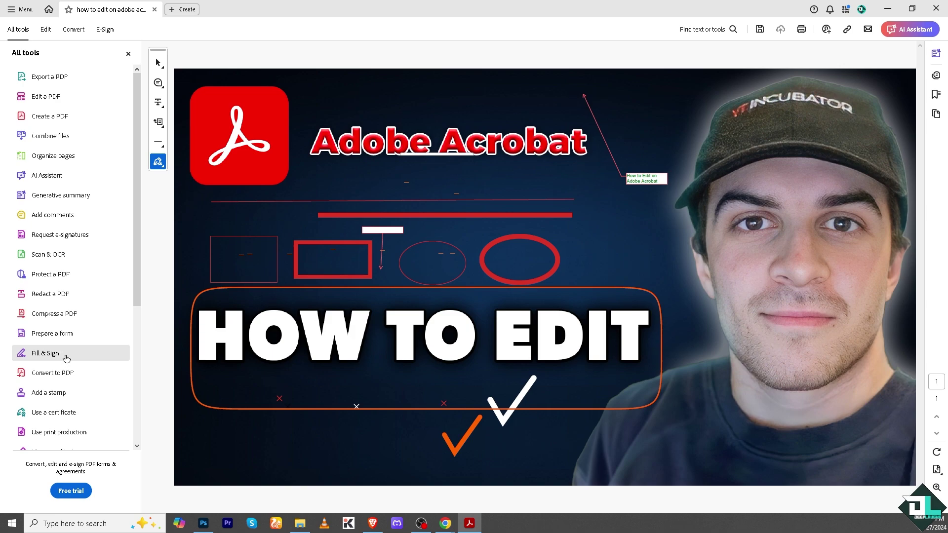
scroll(69, 353, down, 3)
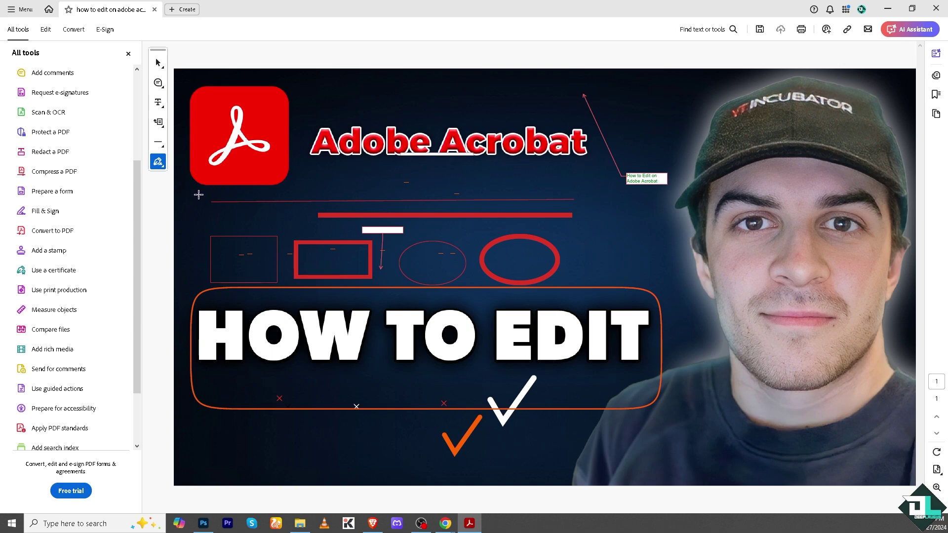
click(52, 230)
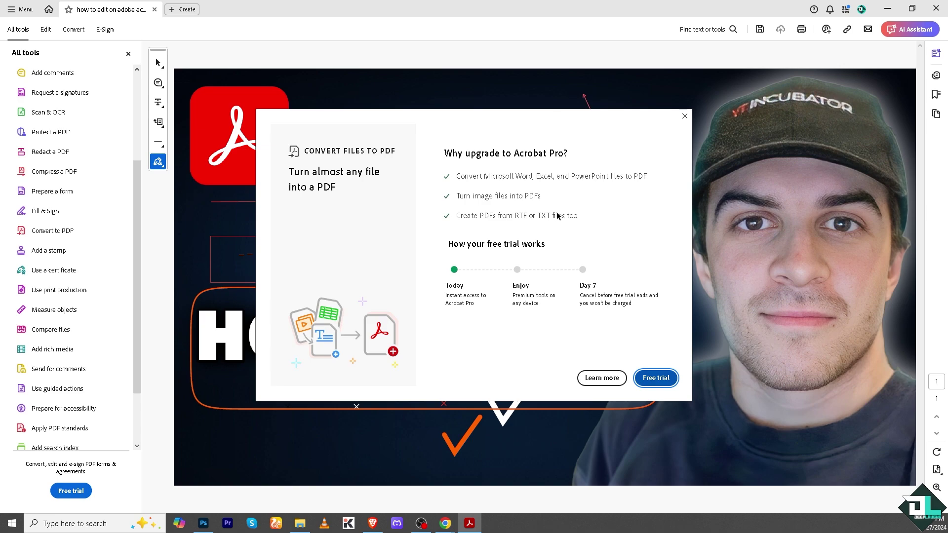
click(684, 115)
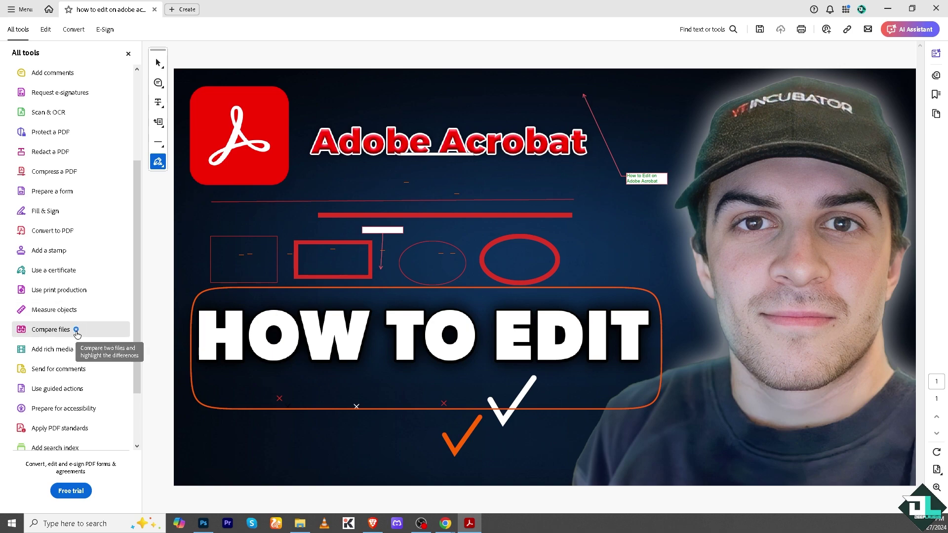
Look through the remaining tools down to Create custom tool, collapsing and re-expanding the list.
scroll(113, 338, down, 3)
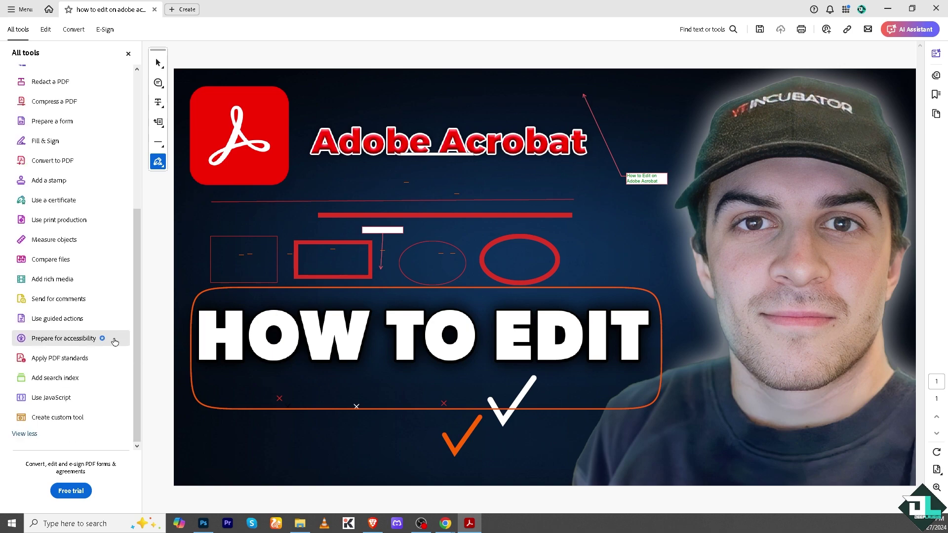
click(23, 434)
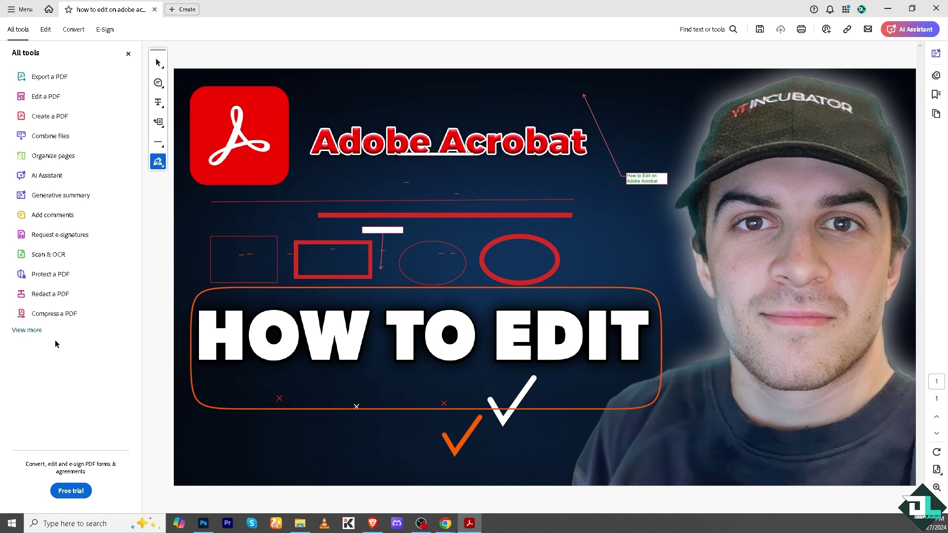
click(34, 331)
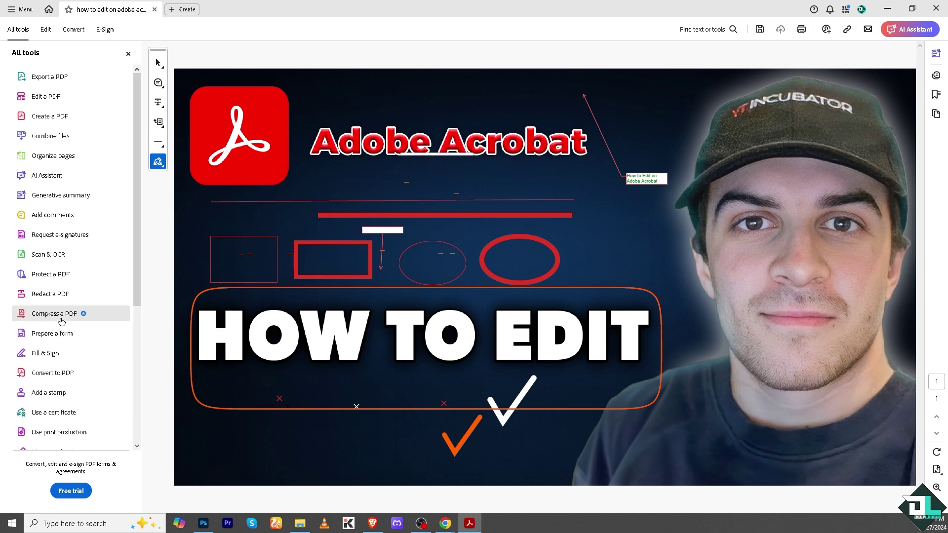
scroll(91, 363, down, 9)
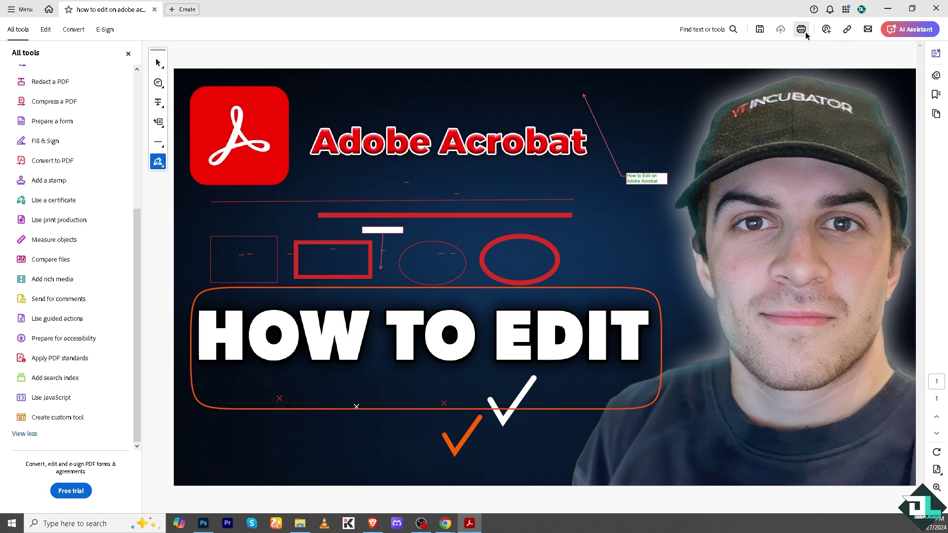
View the Get link sharing options for the document and close them without creating a link.
click(847, 30)
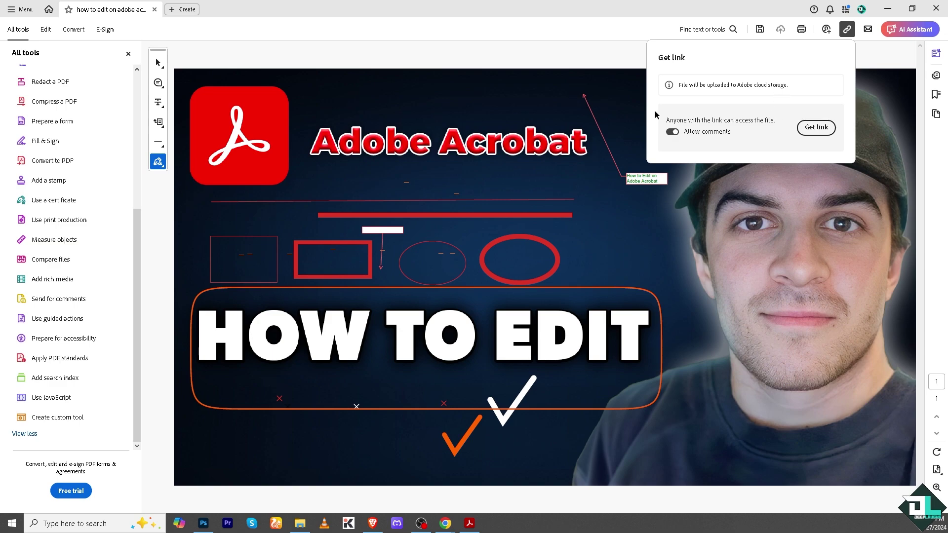
click(625, 4)
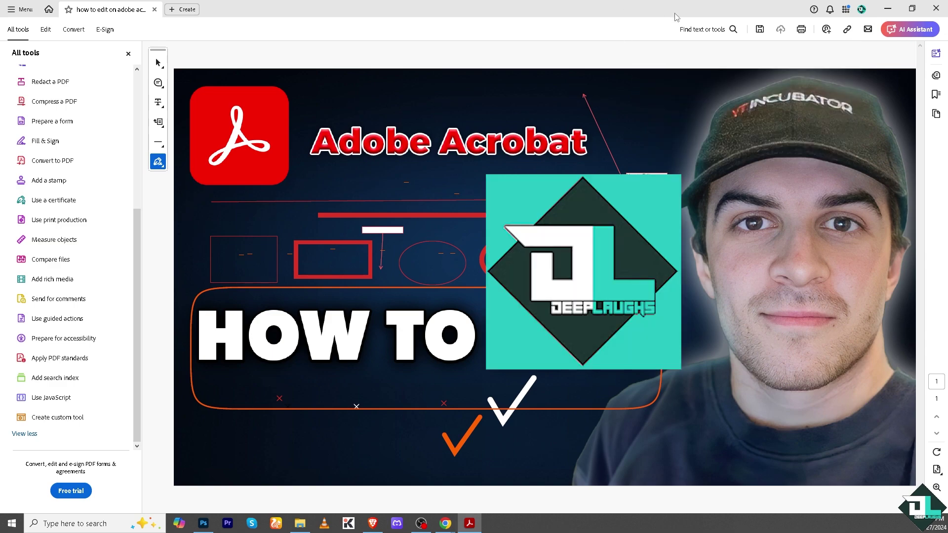
Open Save as for the document, review the available conversion formats and enable conversion to Microsoft Word (*.docx).
click(760, 31)
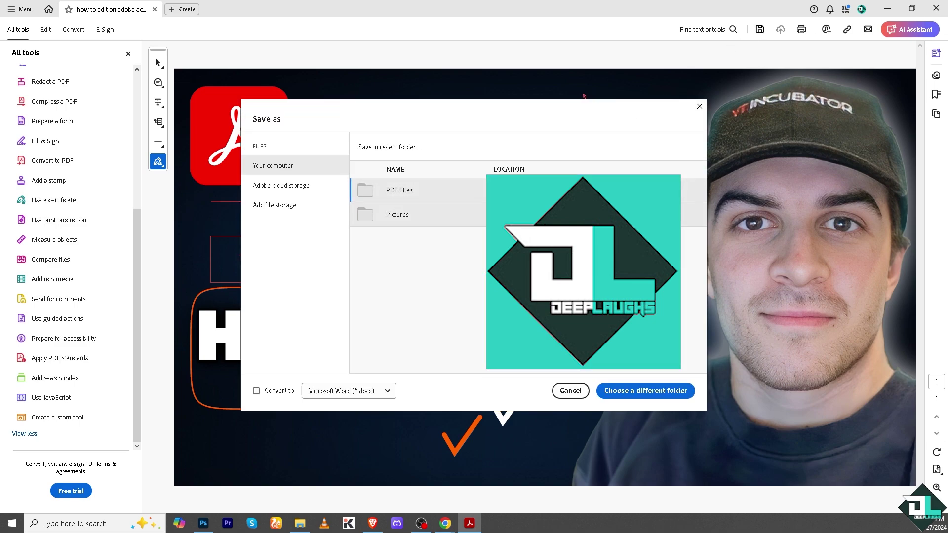
click(388, 391)
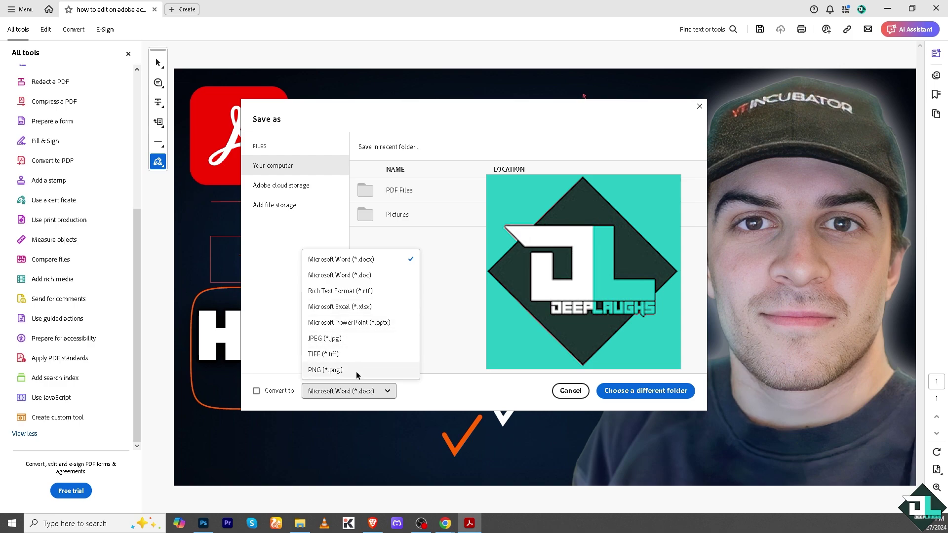
click(280, 389)
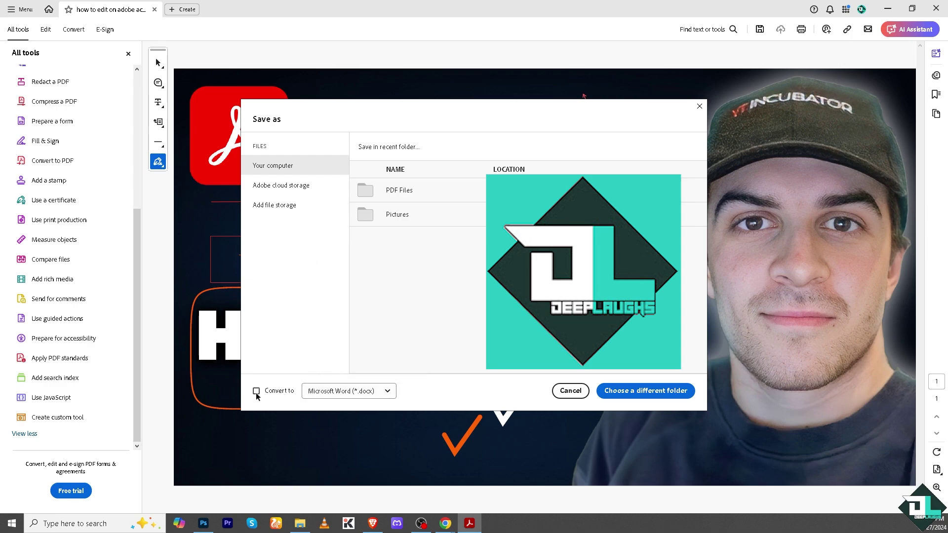
click(256, 392)
View the additional file storage services and the Adobe cloud storage location, and close Save as without saving.
click(288, 207)
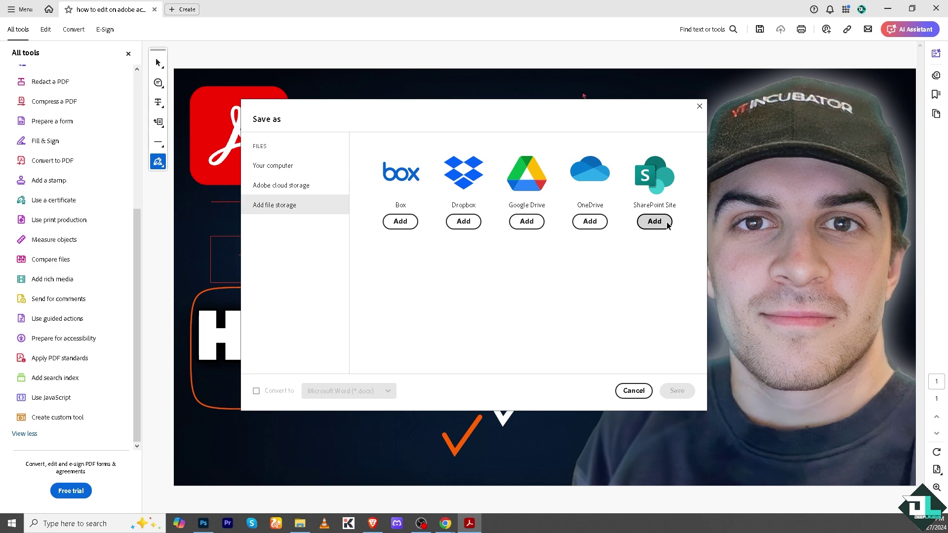
click(294, 185)
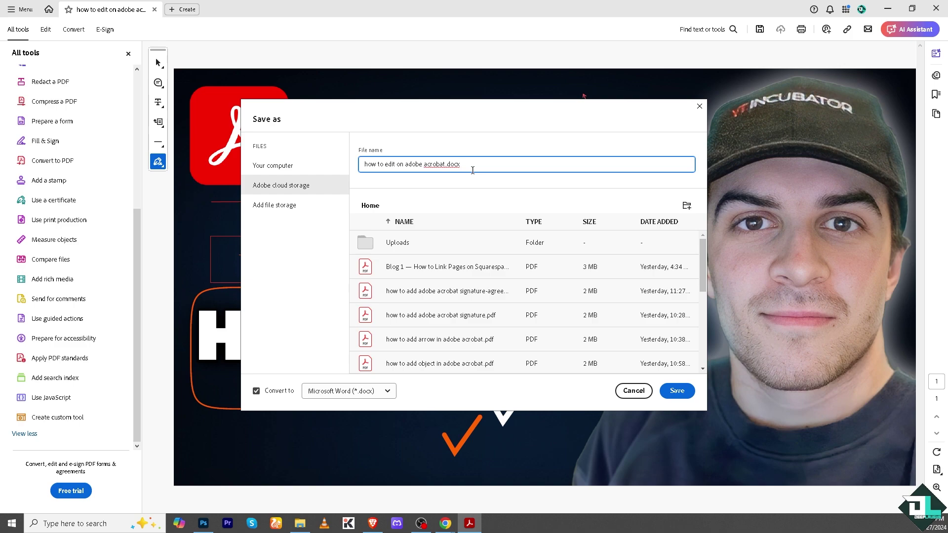
click(699, 107)
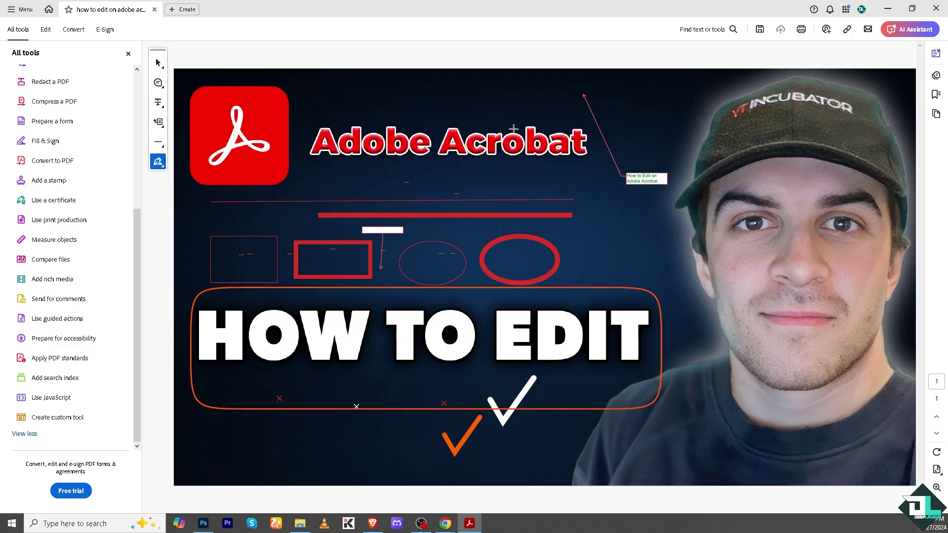